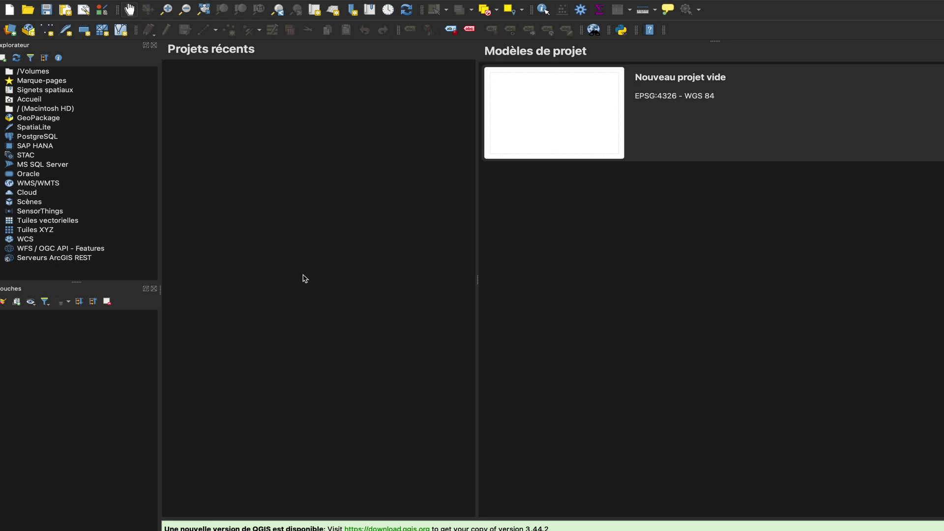
Display the Boîte à outils de traitements and dock it above the recent projects and project templates
{"action": "left_click", "coordinate": [127, 6]}
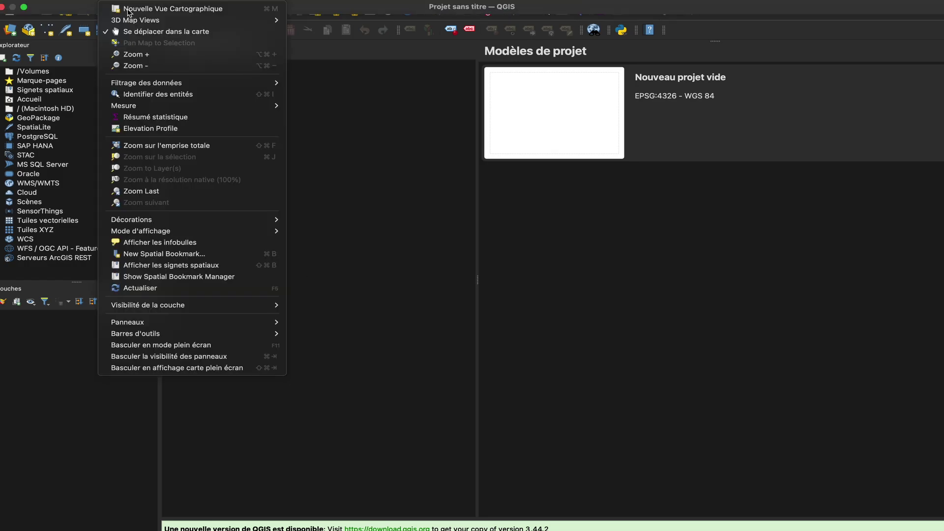
{"action": "mouse_move", "coordinate": [204, 323]}
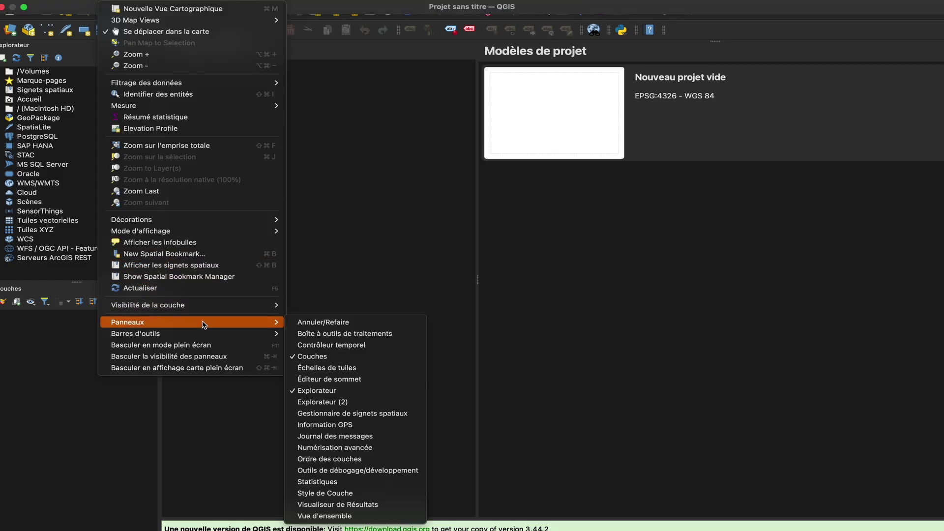
{"action": "left_click", "coordinate": [343, 335]}
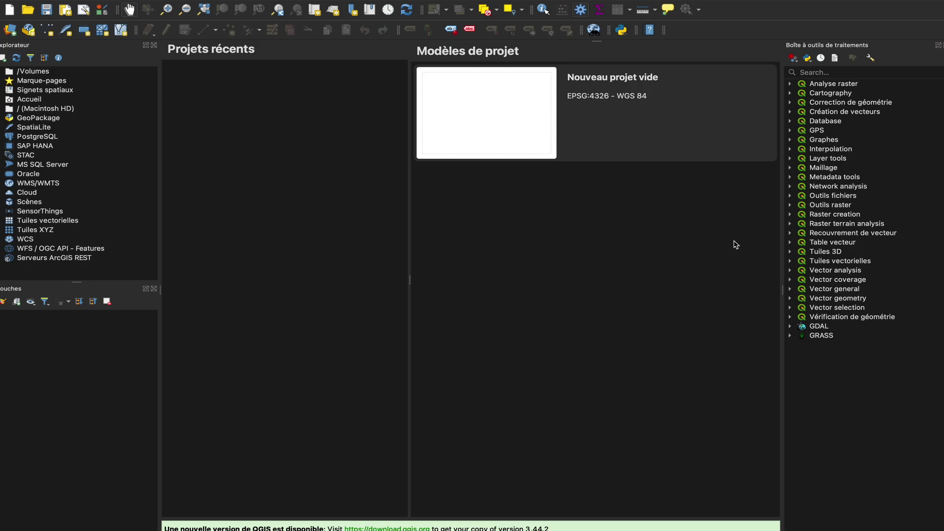
{"action": "key", "text": "ctrl+alt+t"}
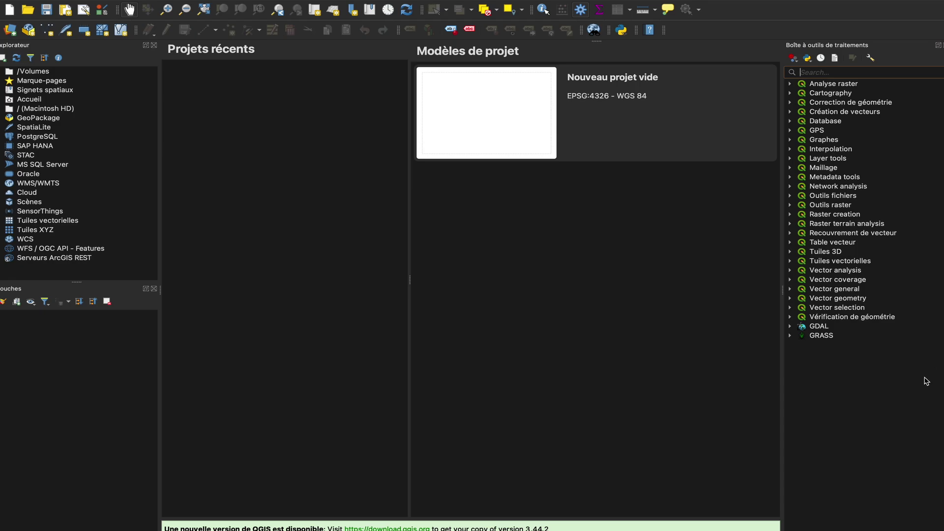
{"action": "left_click_drag", "start_coordinate": [854, 48], "coordinate": [418, 79]}
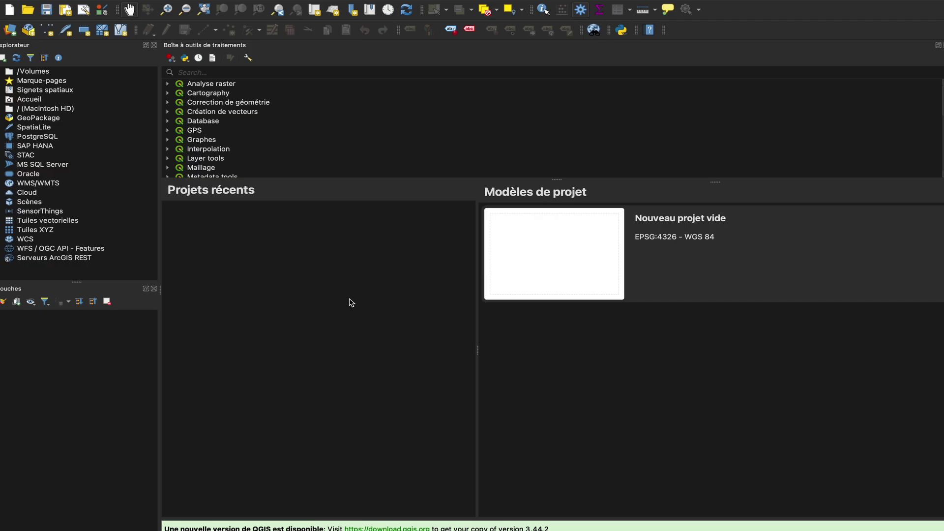
Search the processing toolbox for "joindre", and clear the search
{"action": "left_click", "coordinate": [240, 78]}
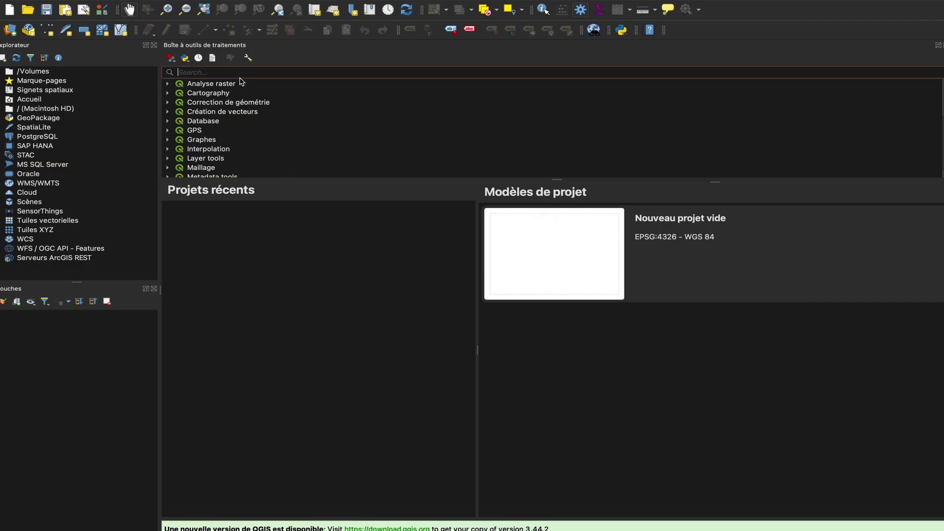
{"action": "type", "text": "joindre"}
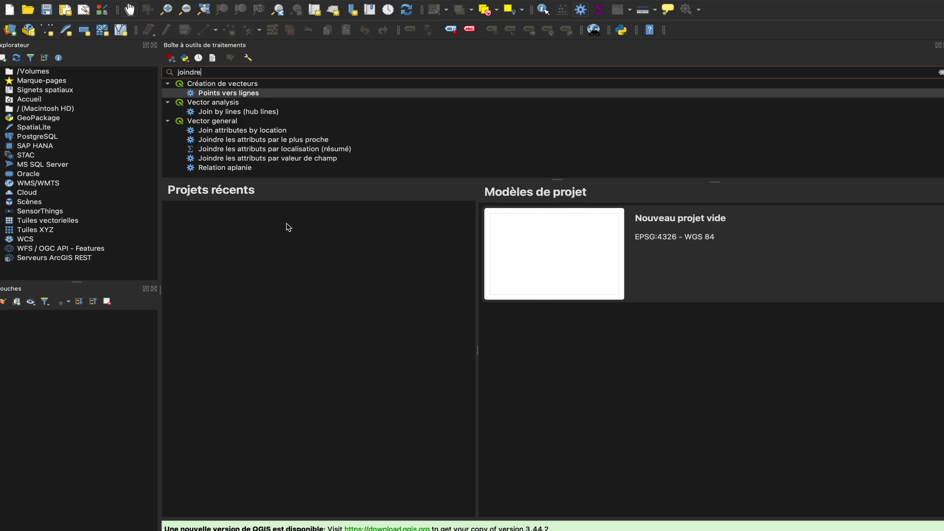
{"action": "key", "text": "BackSpace"}
{"action": "key", "text": "BackSpace"}
{"action": "key", "text": "BackSpace"}
{"action": "key", "text": "BackSpace"}
{"action": "key", "text": "BackSpace"}
{"action": "key", "text": "BackSpace"}
{"action": "key", "text": "BackSpace"}
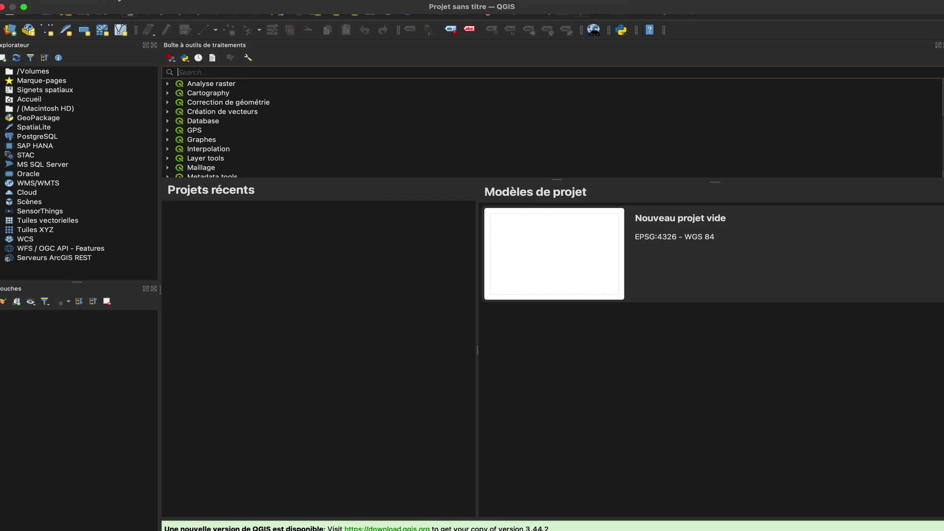
{"action": "left_click", "coordinate": [112, 2]}
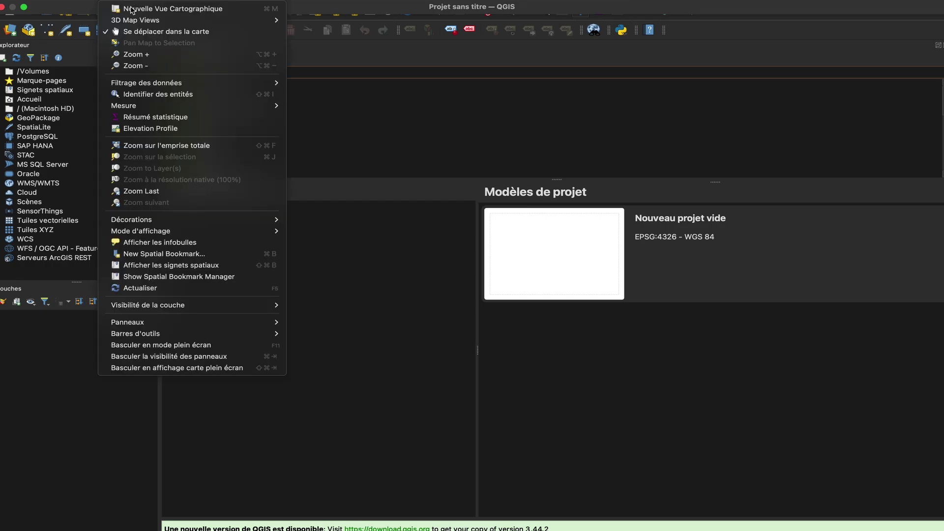
{"action": "mouse_move", "coordinate": [154, 325]}
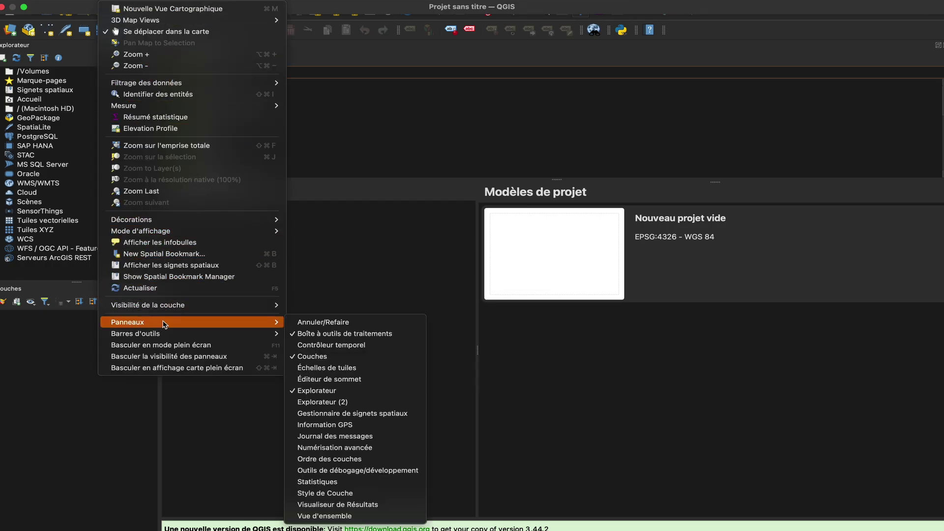
{"action": "left_click", "coordinate": [329, 337]}
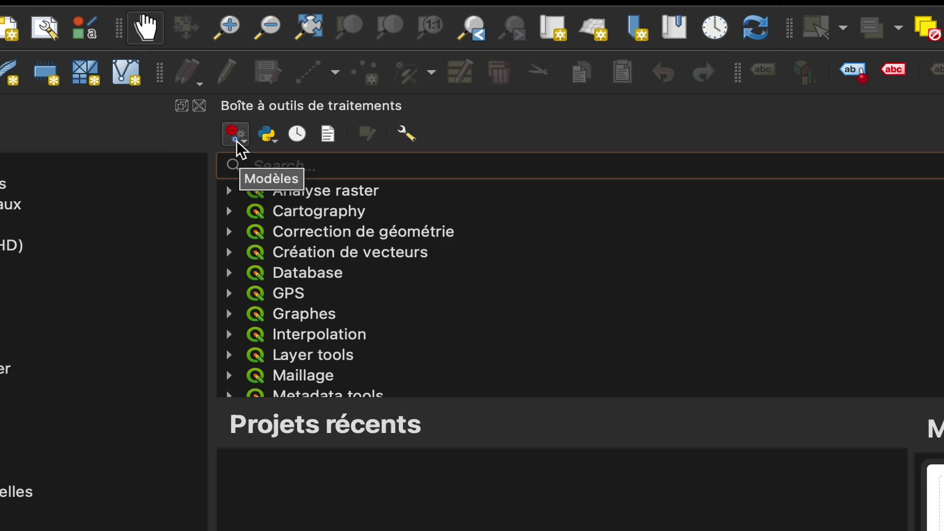
Create a new processing model and search the model designer's algorithms for "joindre"
{"action": "left_click", "coordinate": [236, 134]}
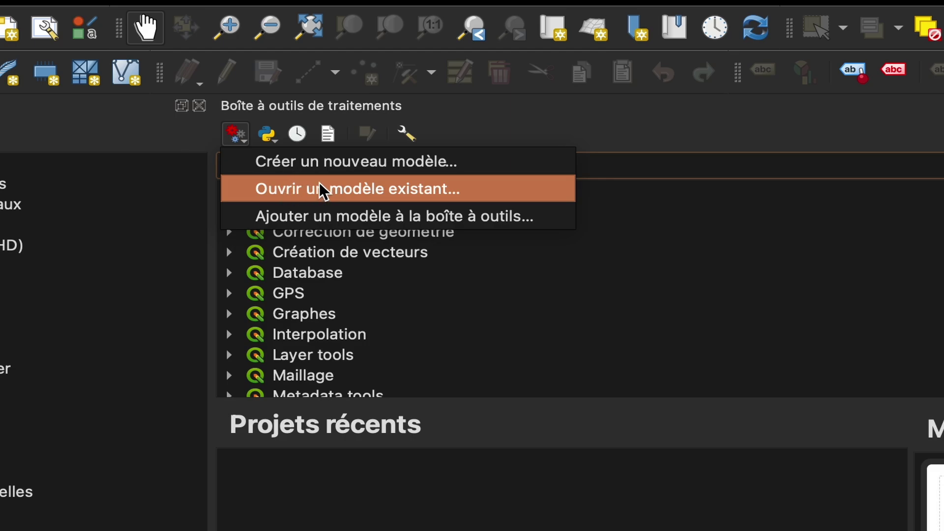
{"action": "left_click", "coordinate": [337, 168]}
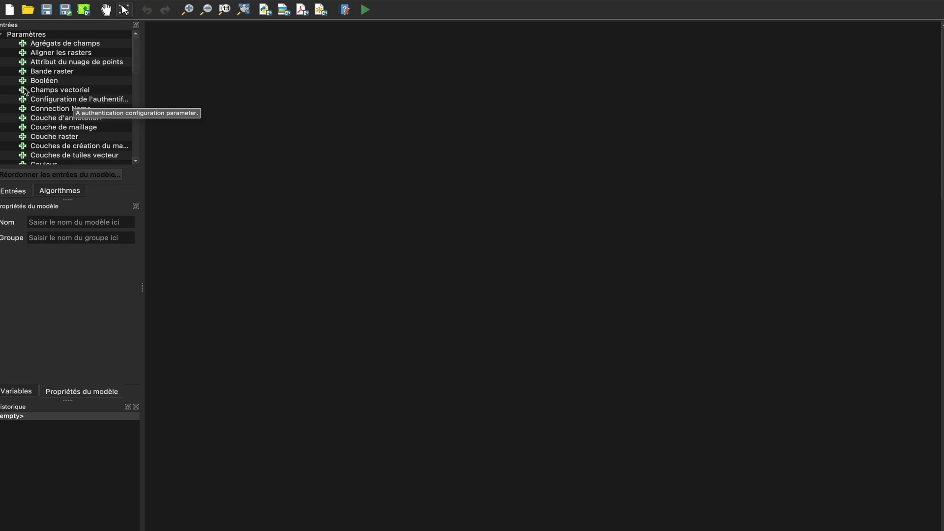
{"action": "left_click", "coordinate": [69, 195]}
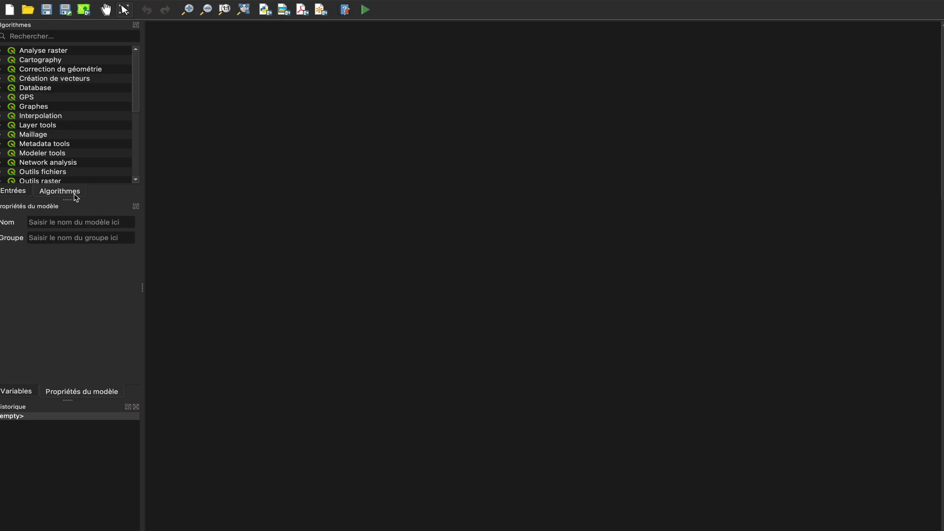
{"action": "left_click", "coordinate": [44, 36]}
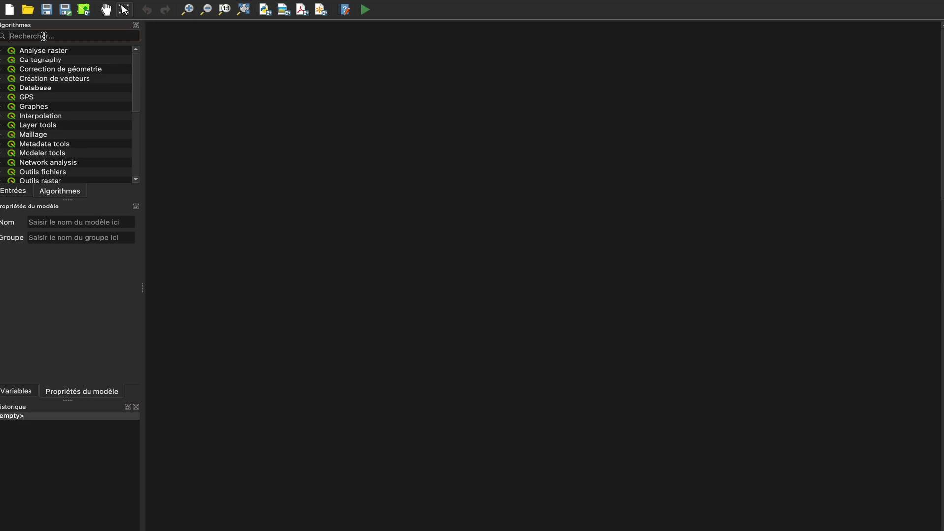
{"action": "type", "text": "joindre"}
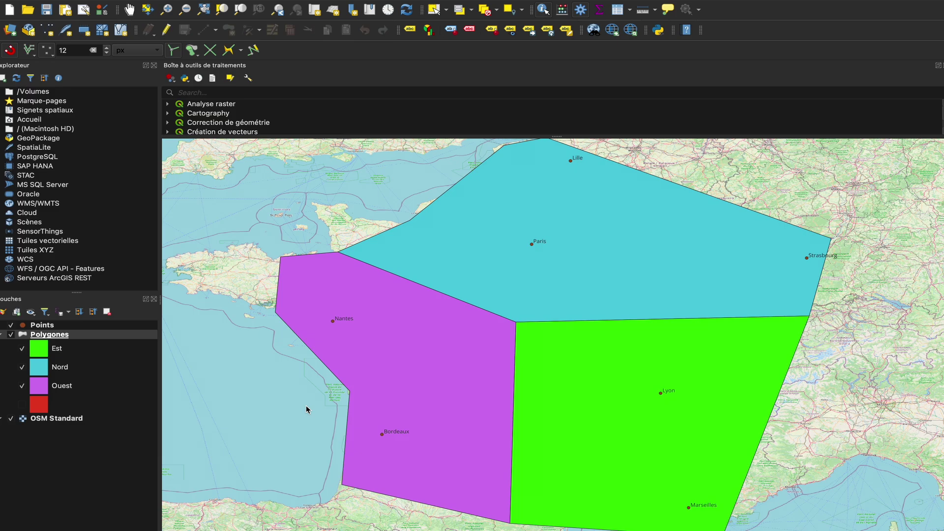
Identify the Ouest, Est and Nord polygons on the map and close the identification results
{"action": "left_click", "coordinate": [385, 365]}
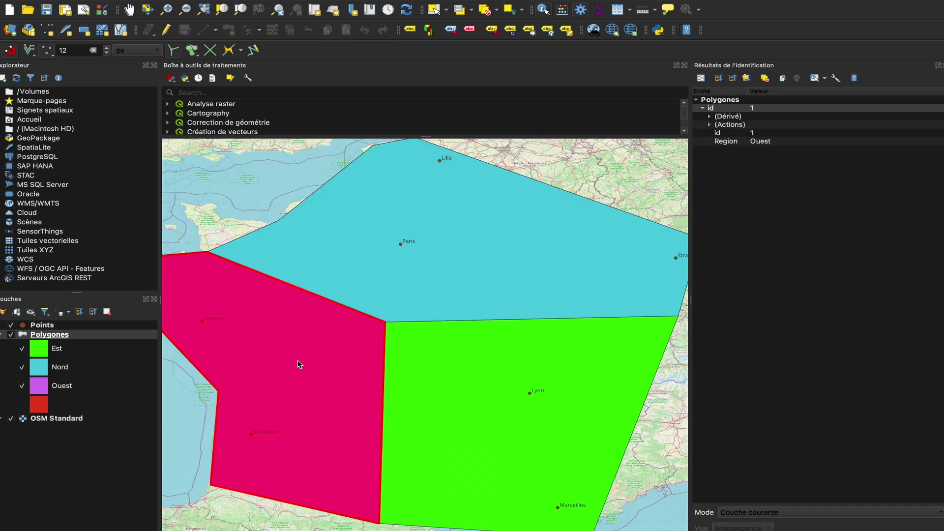
{"action": "left_click", "coordinate": [477, 385]}
{"action": "left_click", "coordinate": [468, 253]}
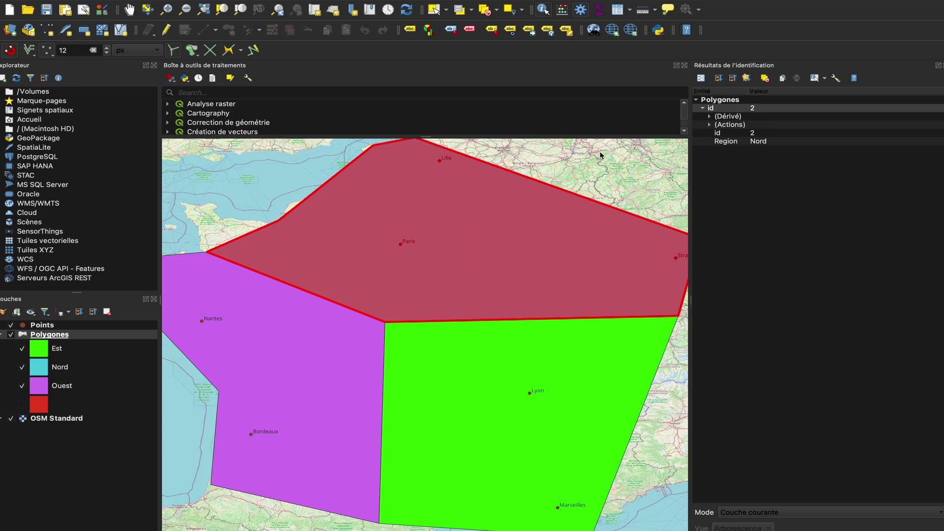
{"action": "left_click", "coordinate": [940, 65]}
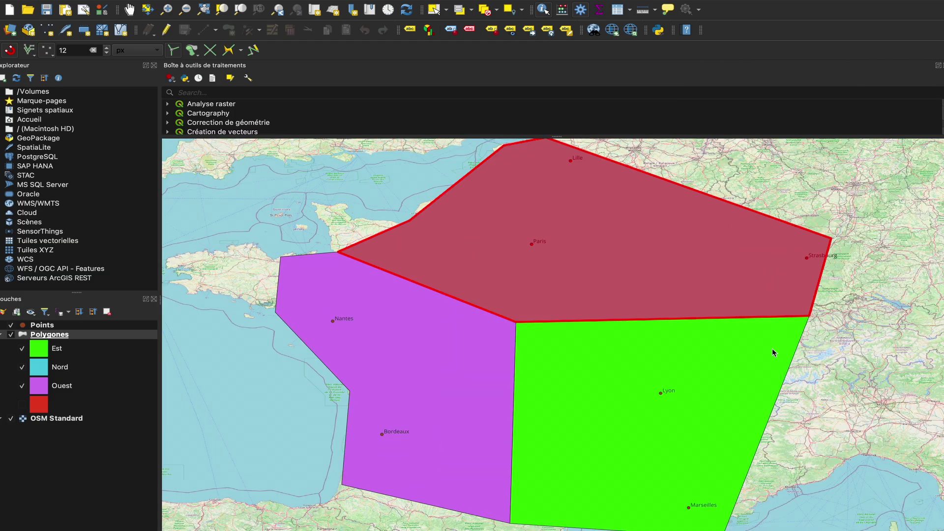
Examine the attribute tables of the Points and Polygones layers, closing each one after viewing
{"action": "left_click", "coordinate": [53, 326]}
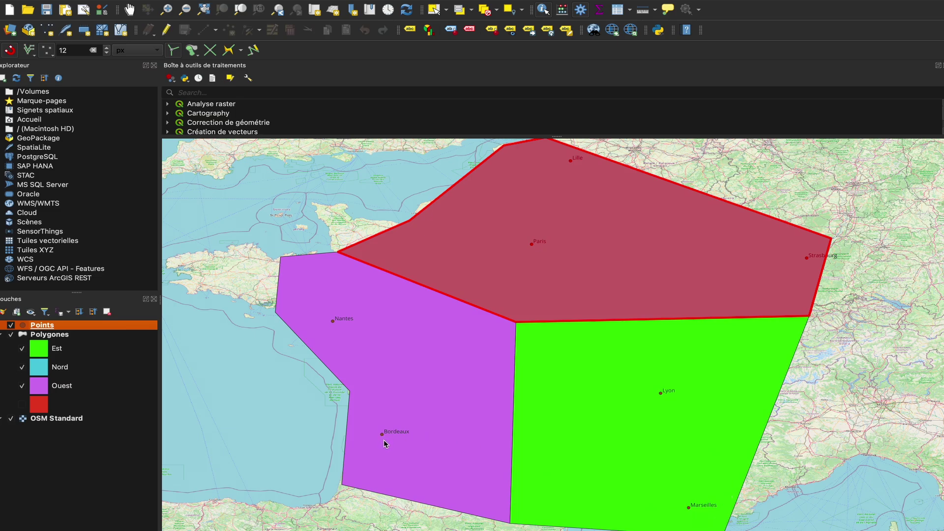
{"action": "left_click", "coordinate": [282, 386]}
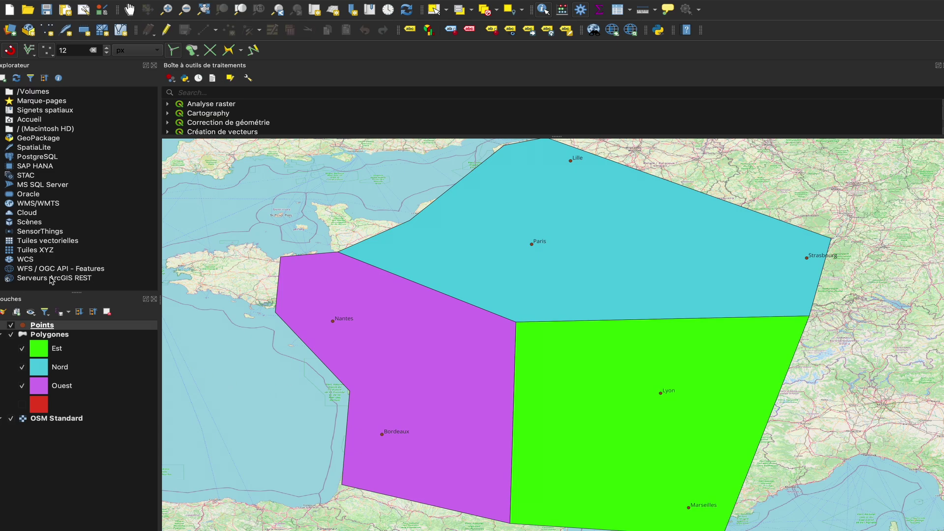
{"action": "left_click", "coordinate": [617, 9]}
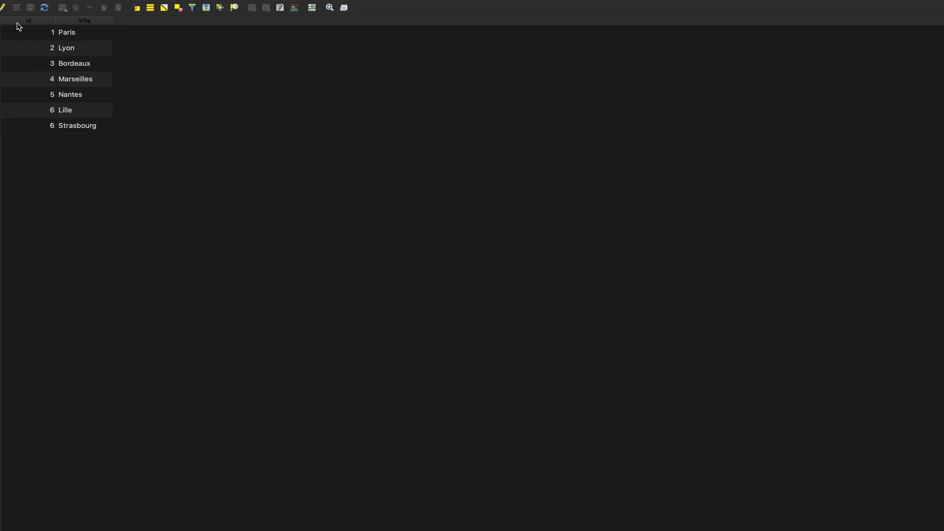
{"action": "left_click", "coordinate": [3, 7]}
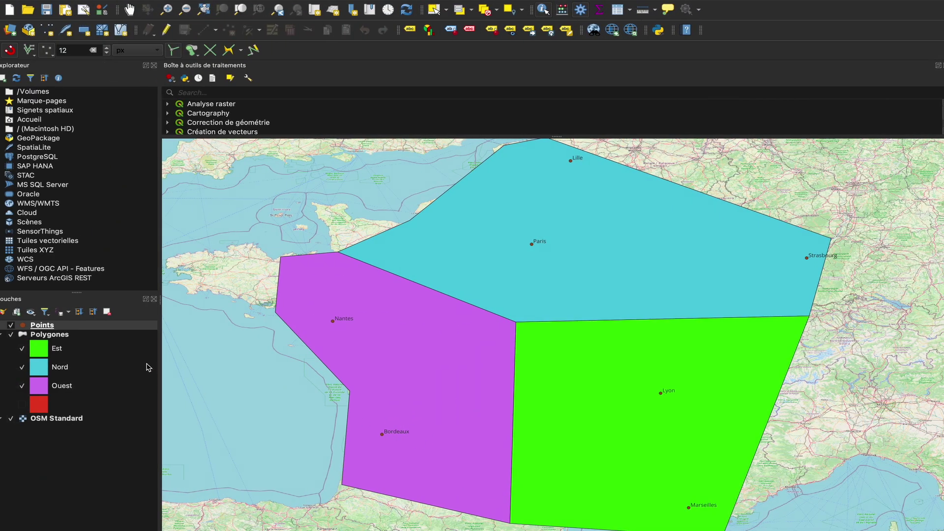
{"action": "left_click", "coordinate": [74, 337]}
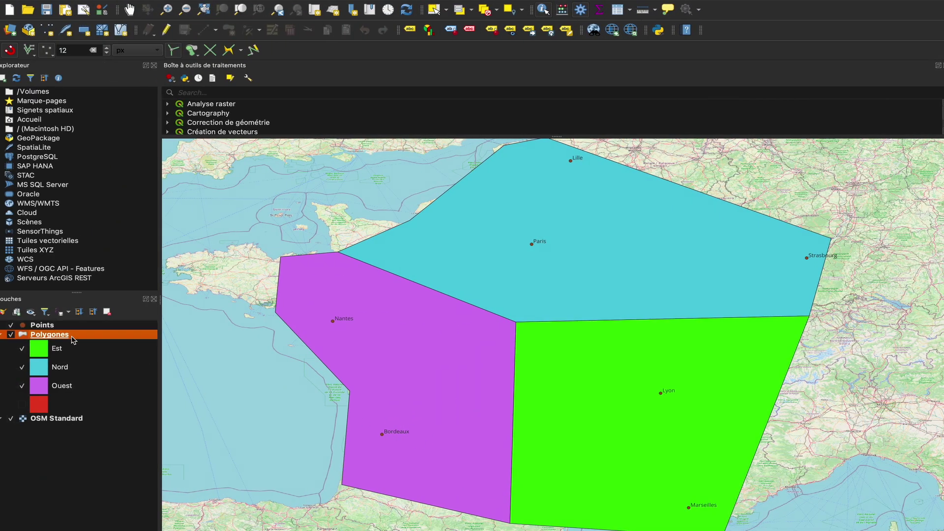
{"action": "left_click", "coordinate": [618, 10]}
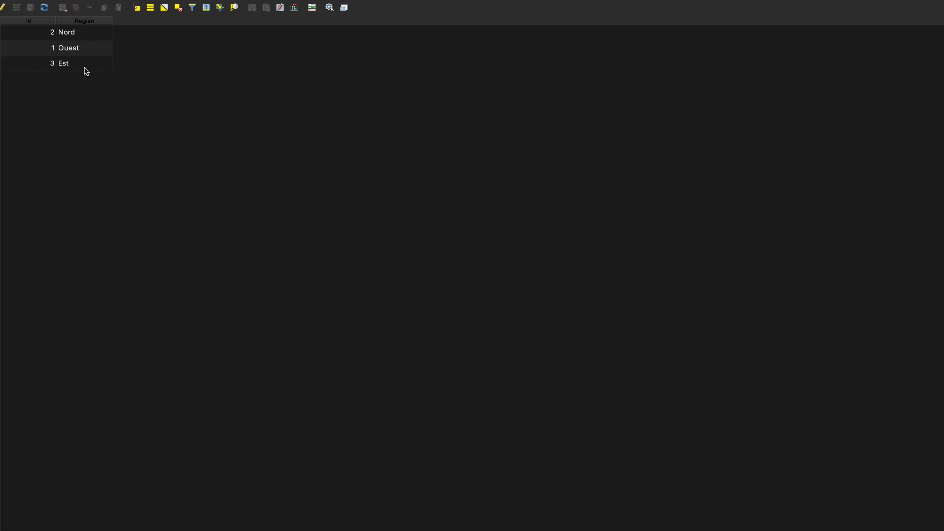
{"action": "left_click", "coordinate": [4, 7]}
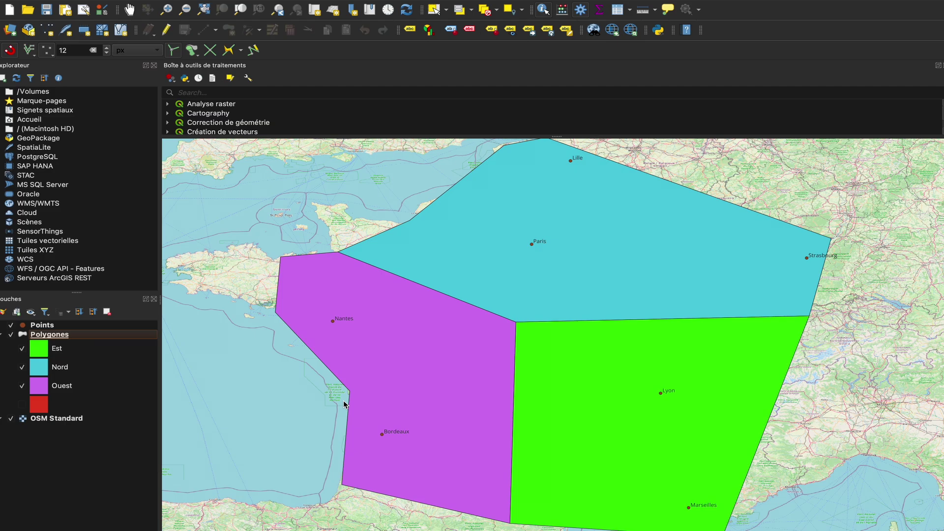
Search the enlarged processing toolbox for "joindre" and view the parameters of Joindre les attributs par le plus proche without running it
{"action": "left_click", "coordinate": [208, 98]}
{"action": "type", "text": "joindre"}
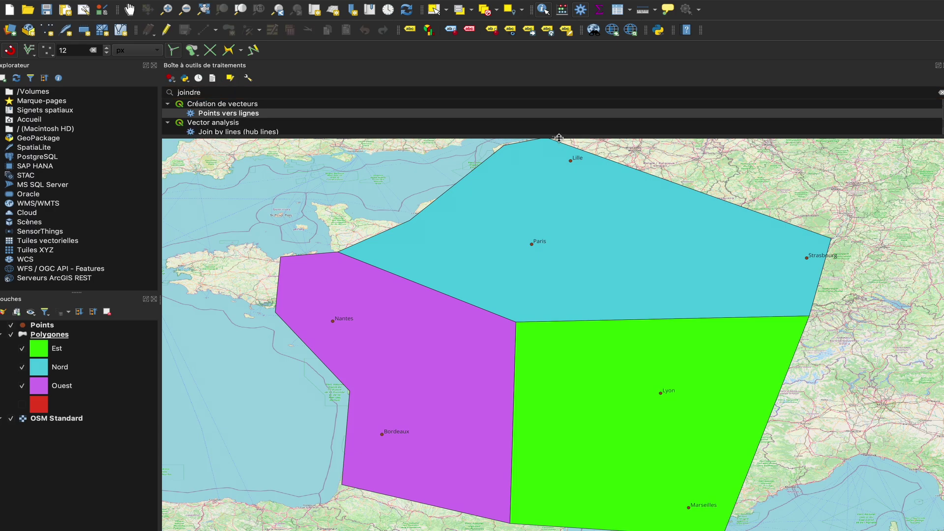
{"action": "left_click_drag", "start_coordinate": [559, 140], "coordinate": [553, 200]}
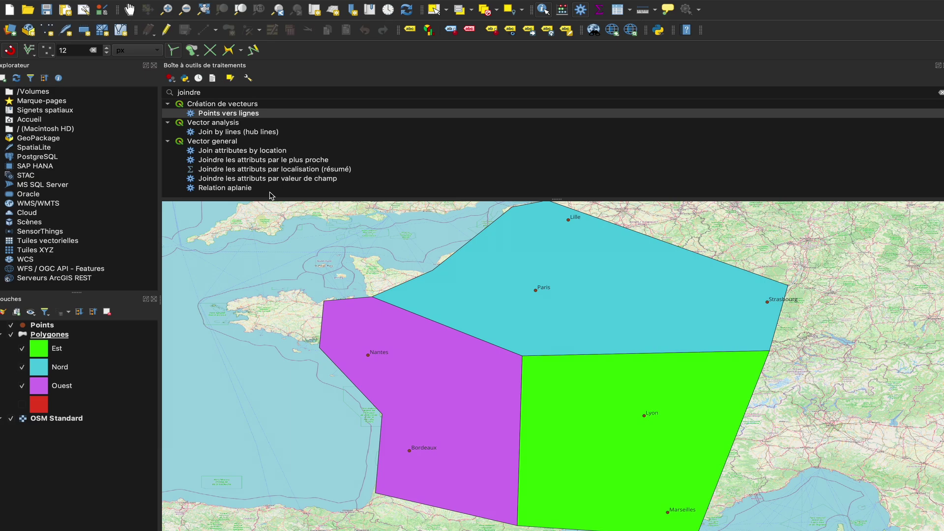
{"action": "double_click", "coordinate": [282, 160]}
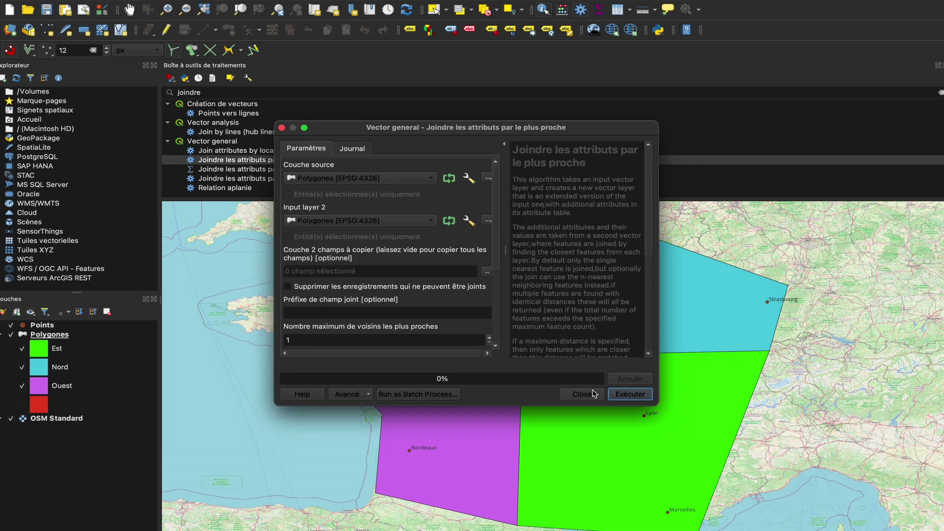
{"action": "left_click", "coordinate": [582, 394]}
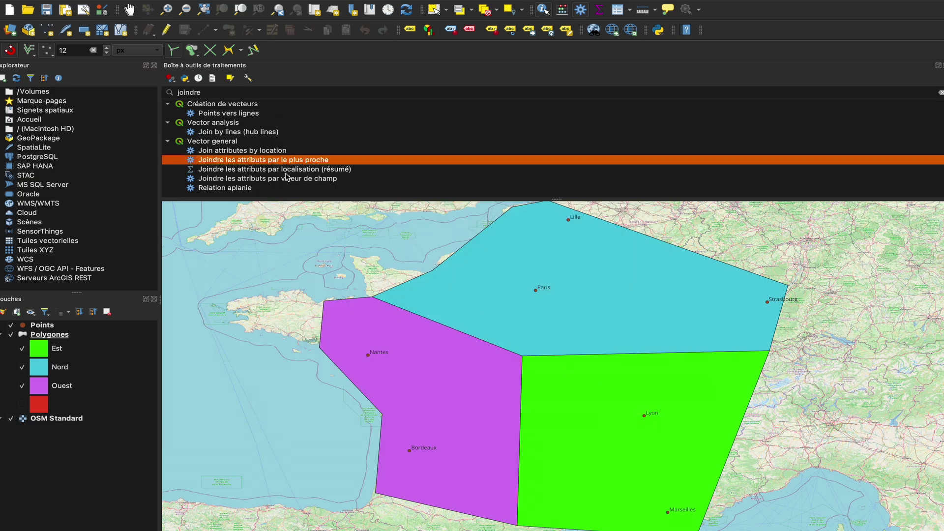
Create a new model from the processing toolbox
{"action": "left_click", "coordinate": [170, 80]}
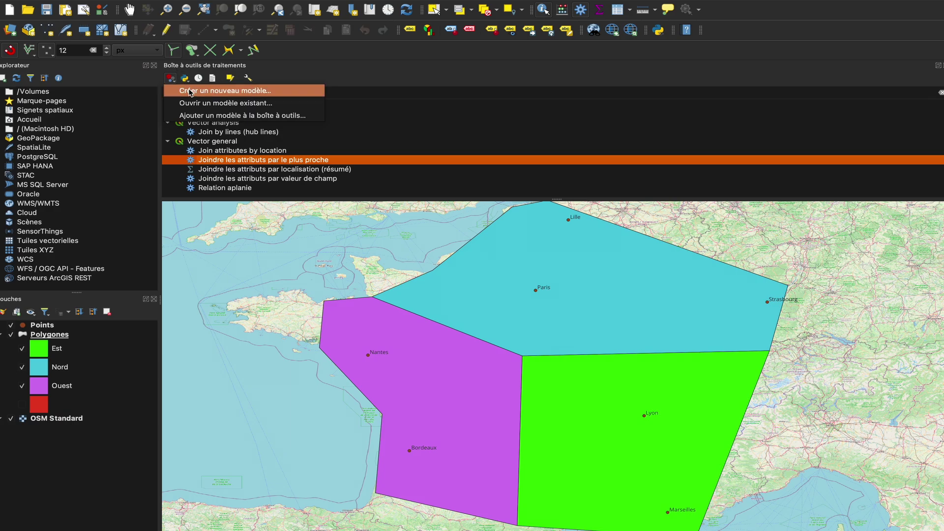
{"action": "left_click", "coordinate": [296, 70]}
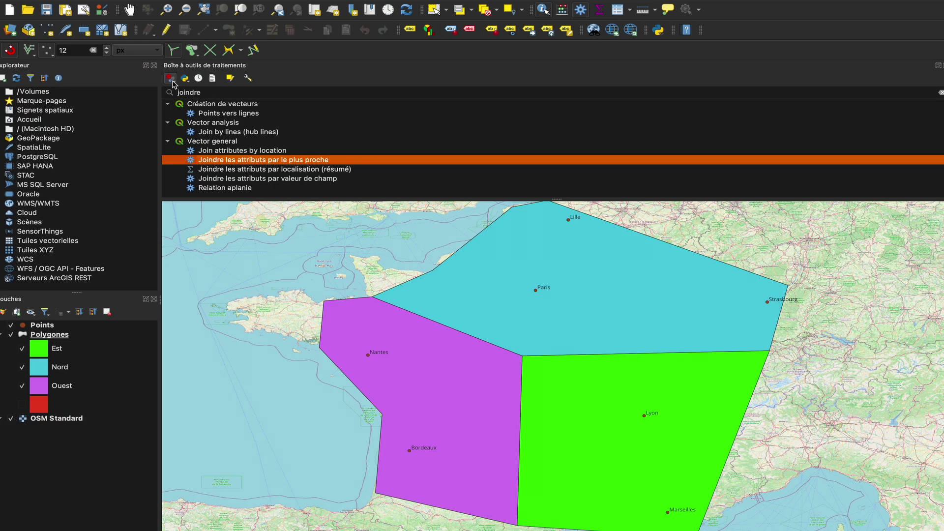
{"action": "left_click", "coordinate": [172, 83]}
{"action": "left_click", "coordinate": [194, 95]}
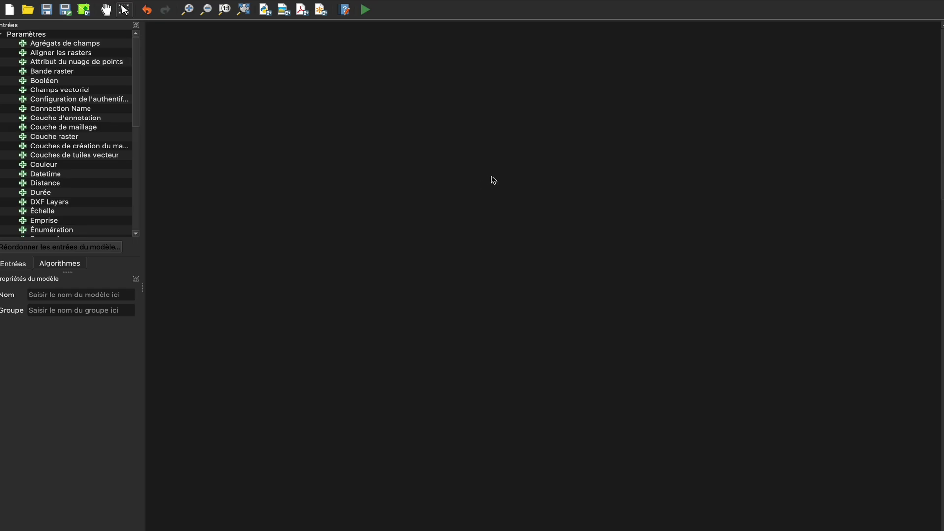
Add a required Vector Layer input named Points_villes with Point geometry and place it in the upper middle of the model canvas
{"action": "scroll", "coordinate": [81, 158], "scroll_direction": "down", "scroll_amount": 4}
{"action": "scroll", "coordinate": [81, 157], "scroll_direction": "down", "scroll_amount": 3}
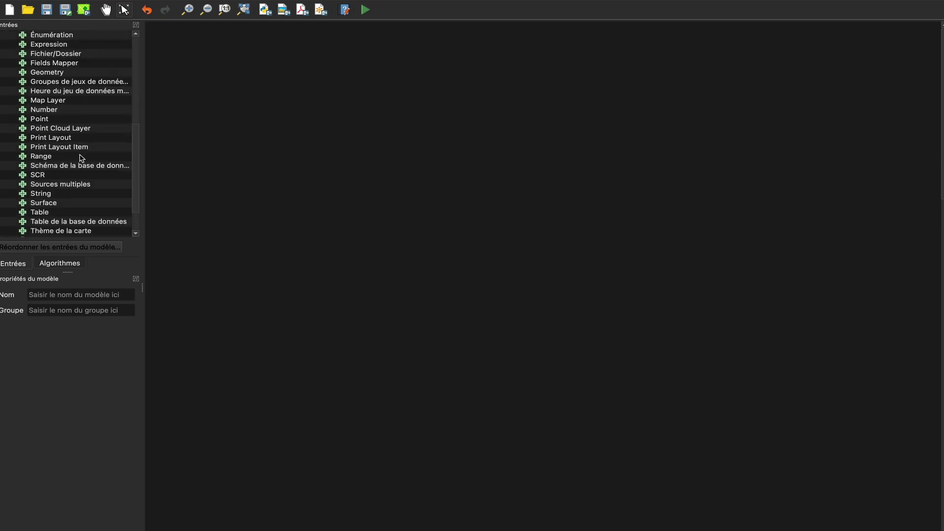
{"action": "scroll", "coordinate": [81, 158], "scroll_direction": "down", "scroll_amount": 2}
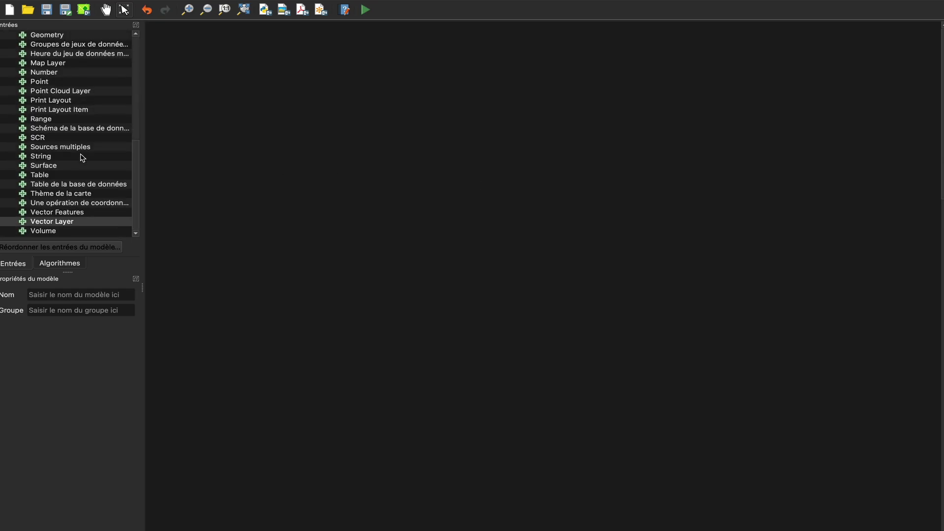
{"action": "double_click", "coordinate": [69, 224]}
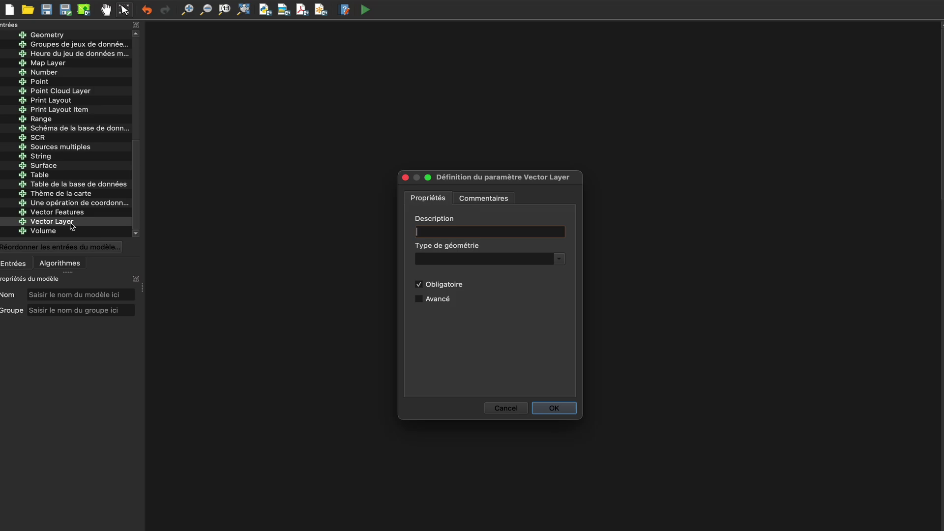
{"action": "type", "text": "Points_villes"}
{"action": "left_click", "coordinate": [560, 259]}
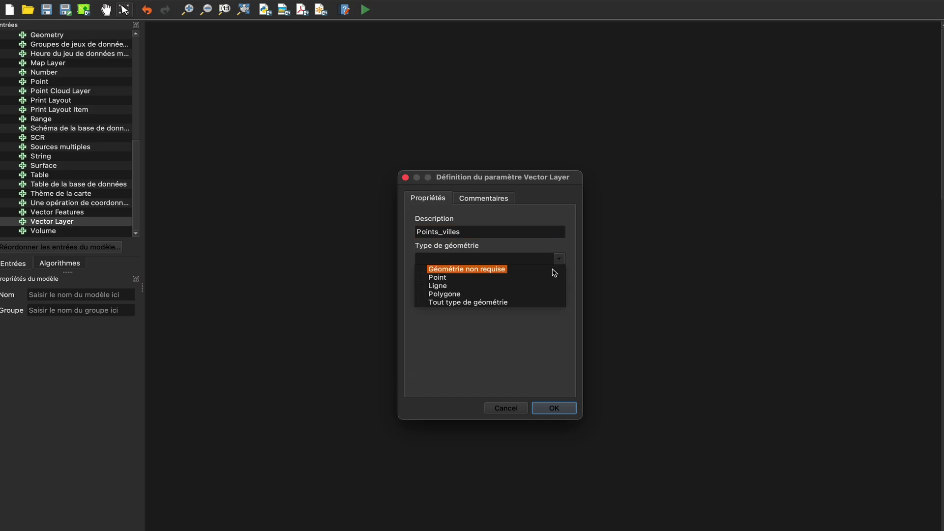
{"action": "left_click", "coordinate": [543, 278]}
{"action": "left_click", "coordinate": [552, 358]}
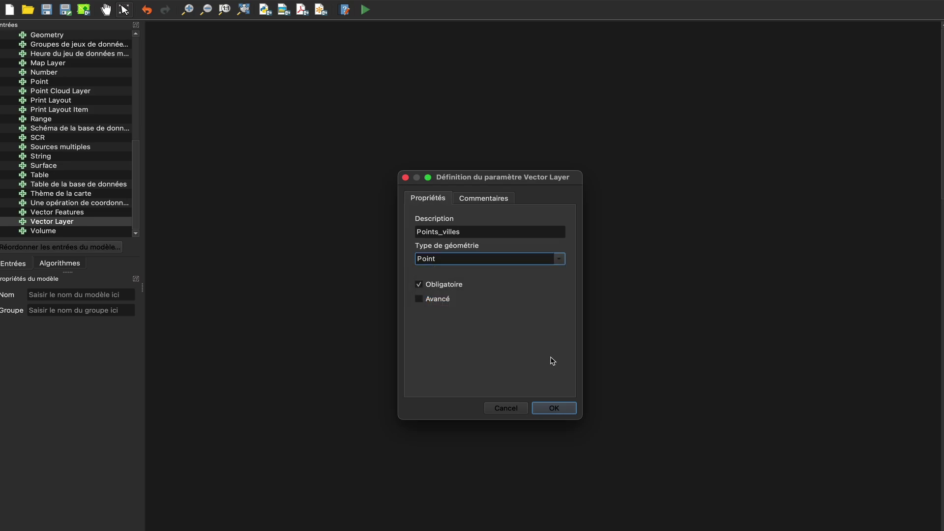
{"action": "left_click", "coordinate": [556, 411]}
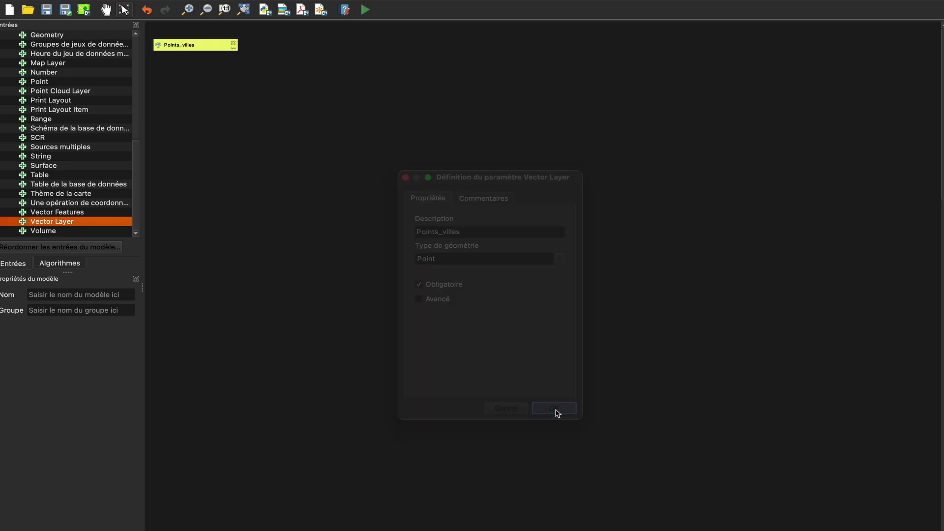
{"action": "left_click_drag", "start_coordinate": [201, 44], "coordinate": [353, 65]}
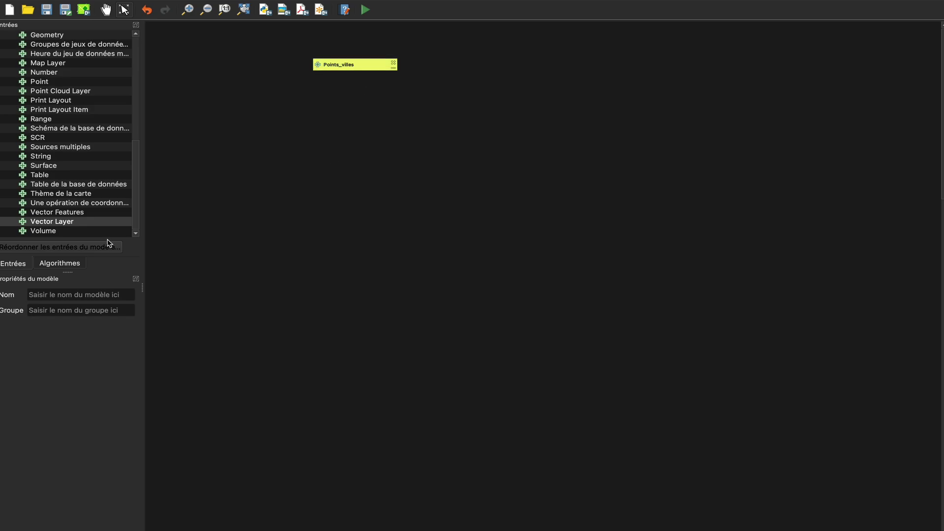
Add a required Vector Layer input named Polygones_region with Polygone geometry and place it beside the Points_villes input
{"action": "double_click", "coordinate": [72, 223]}
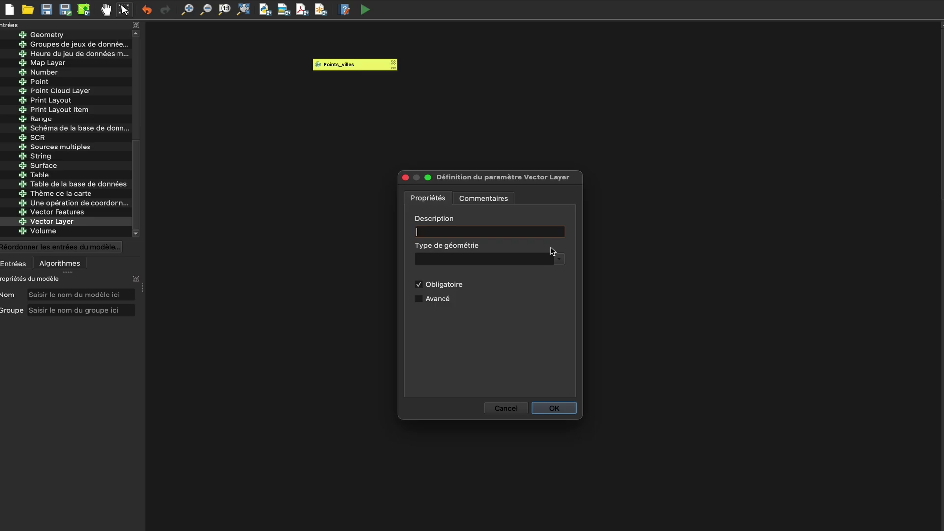
{"action": "type", "text": "Polygones_region"}
{"action": "left_click", "coordinate": [559, 259]}
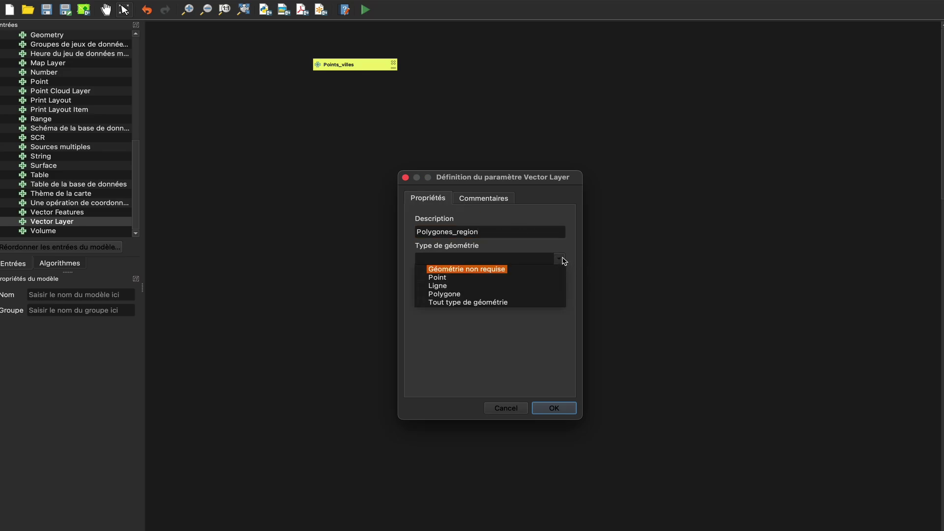
{"action": "left_click", "coordinate": [456, 295]}
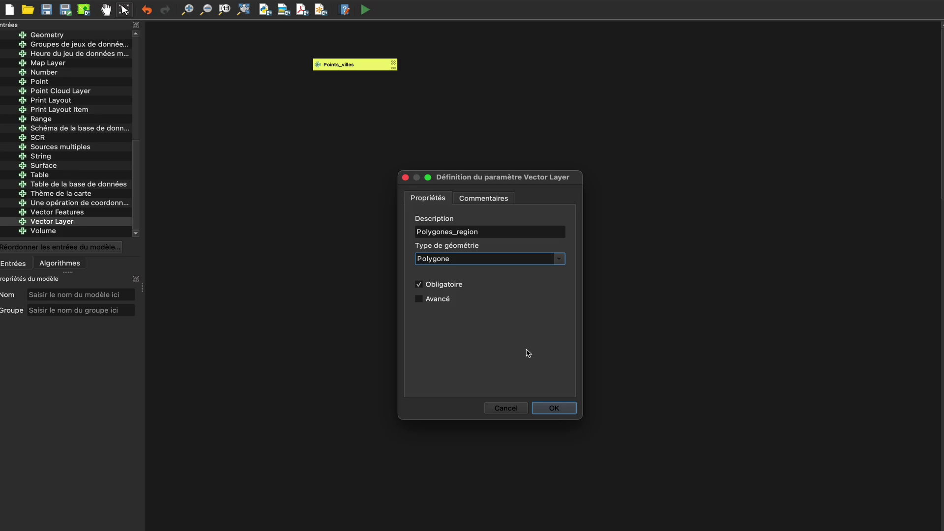
{"action": "left_click", "coordinate": [552, 408]}
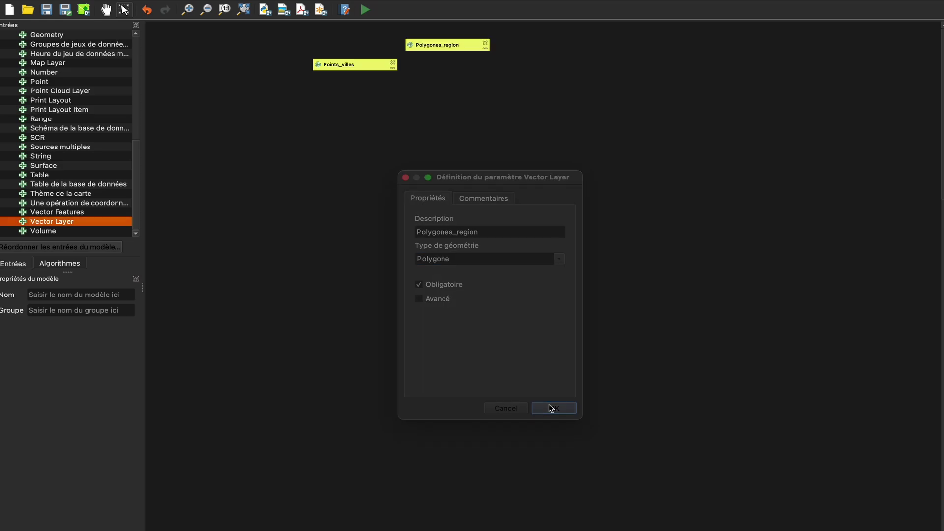
{"action": "left_click_drag", "start_coordinate": [453, 46], "coordinate": [510, 71]}
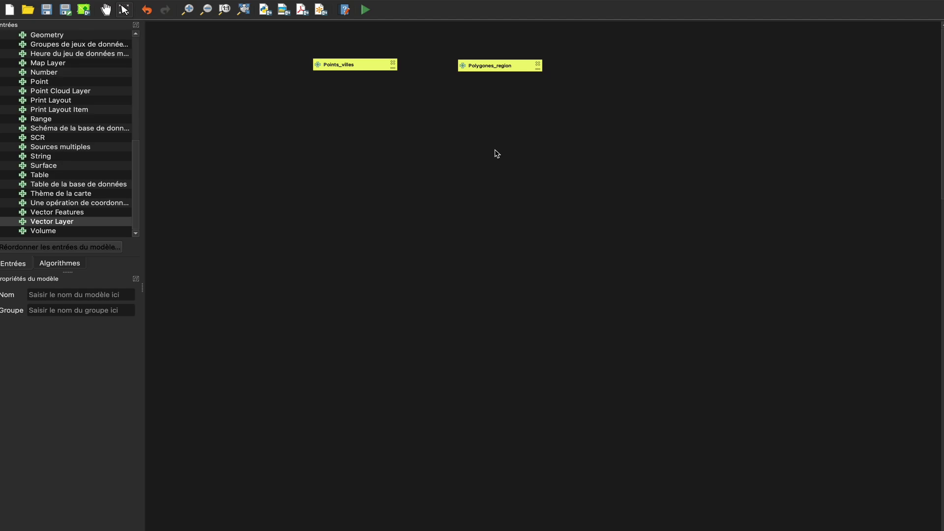
Browse the model designer's algorithm groups, including Network analysis, and search for "joindre" with the list widened to show full names
{"action": "left_click", "coordinate": [53, 266]}
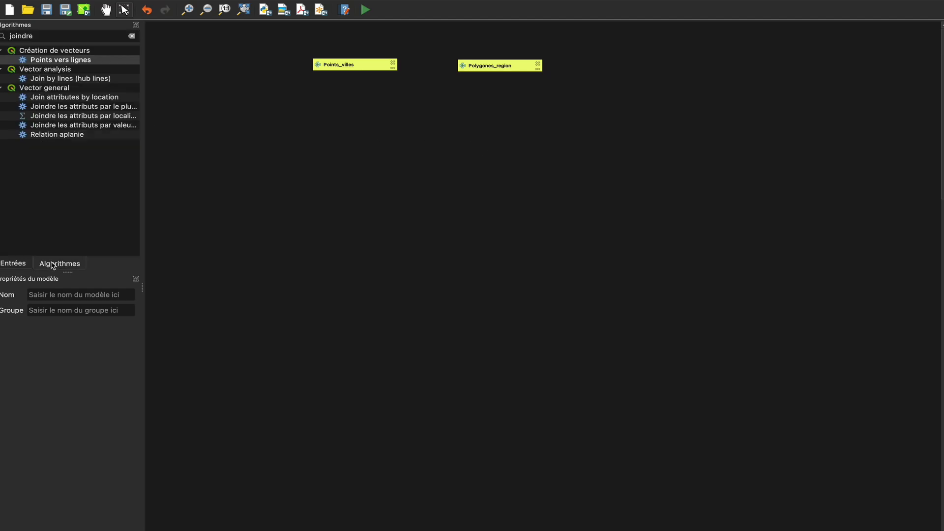
{"action": "left_click", "coordinate": [132, 37]}
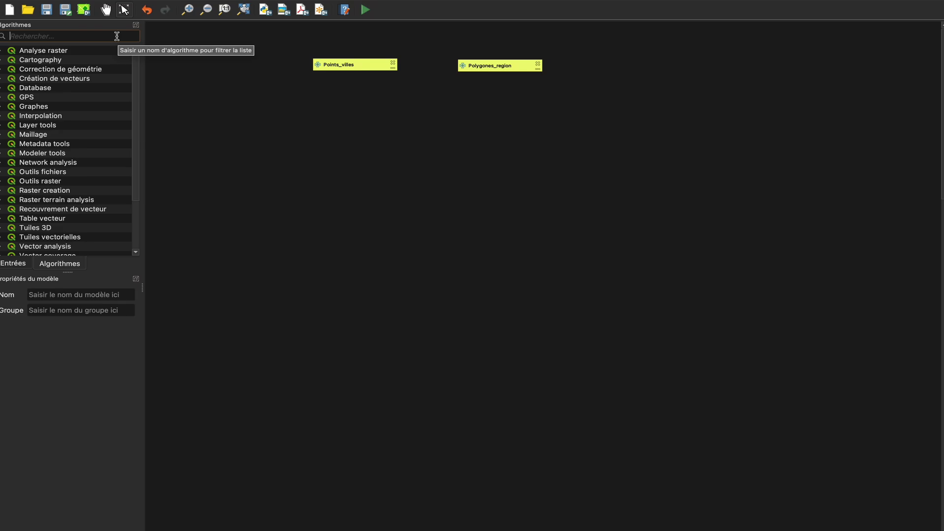
{"action": "left_click", "coordinate": [5, 162]}
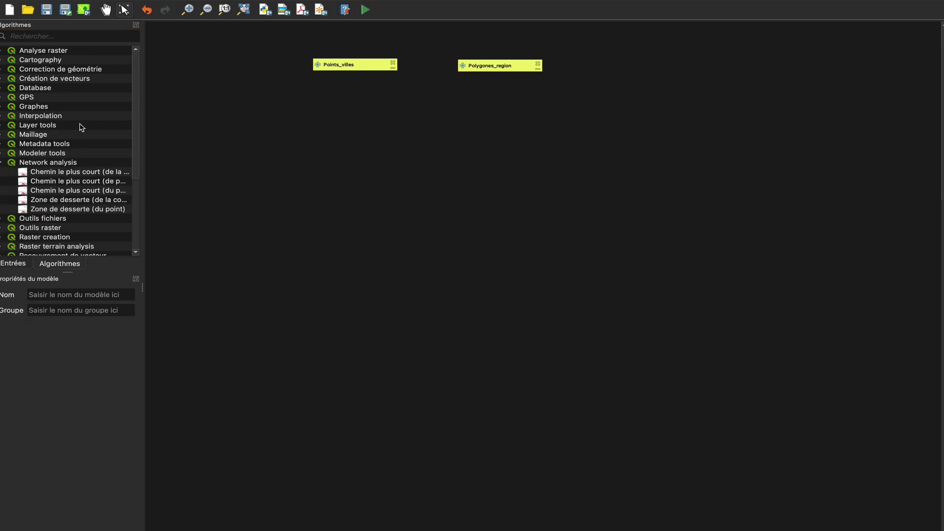
{"action": "scroll", "coordinate": [81, 126], "scroll_direction": "down", "scroll_amount": 3}
{"action": "scroll", "coordinate": [89, 121], "scroll_direction": "down", "scroll_amount": 2}
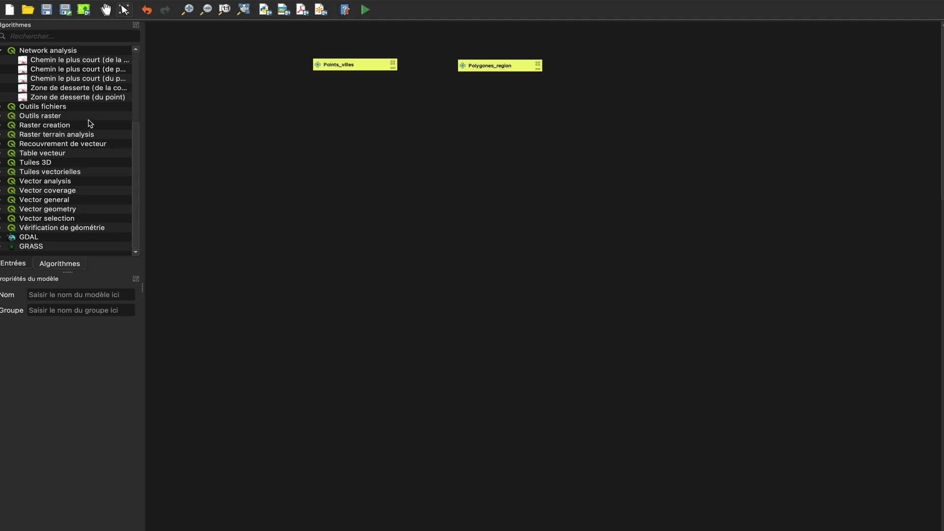
{"action": "scroll", "coordinate": [81, 111], "scroll_direction": "up", "scroll_amount": 5}
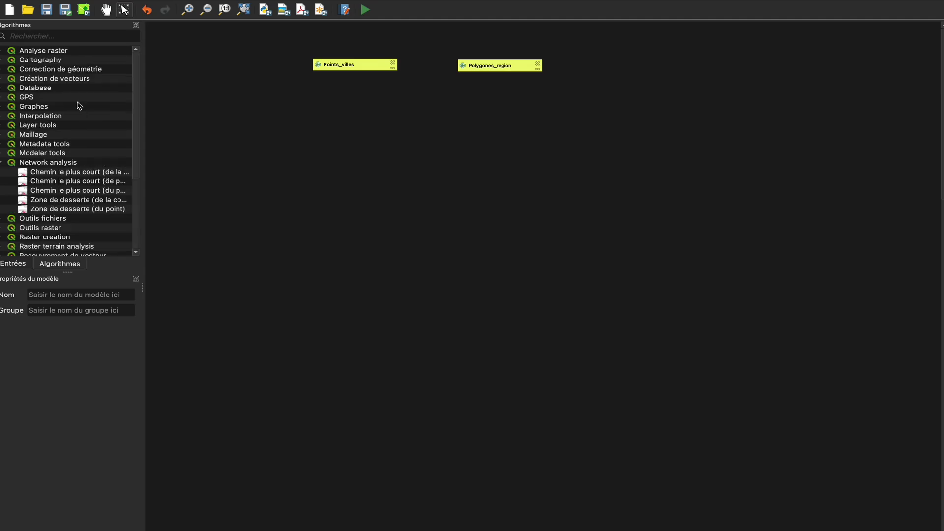
{"action": "left_click", "coordinate": [49, 36]}
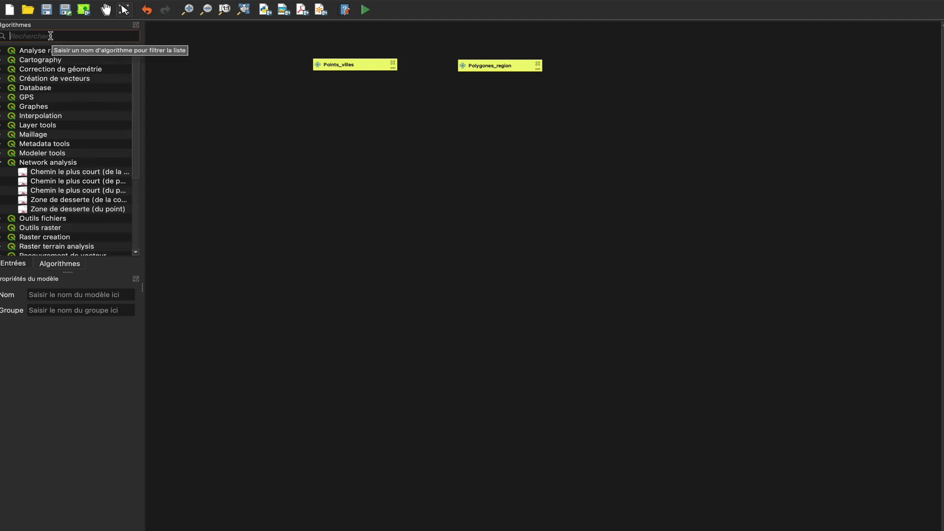
{"action": "type", "text": "joindre"}
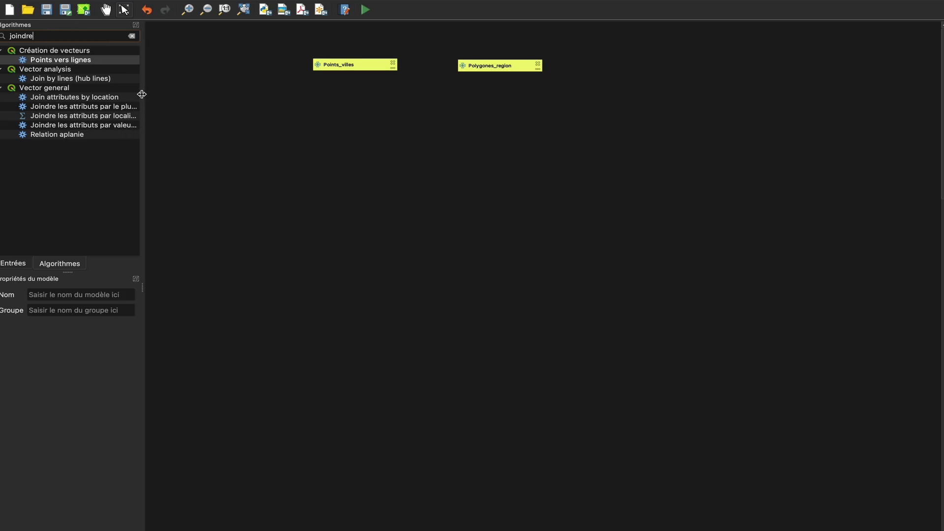
{"action": "left_click_drag", "start_coordinate": [142, 93], "coordinate": [224, 98]}
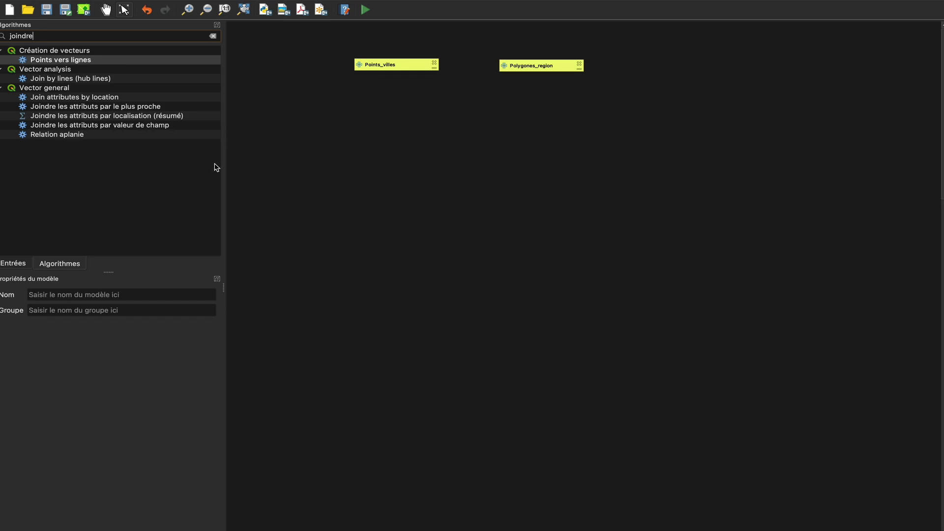
{"action": "double_click", "coordinate": [120, 99]}
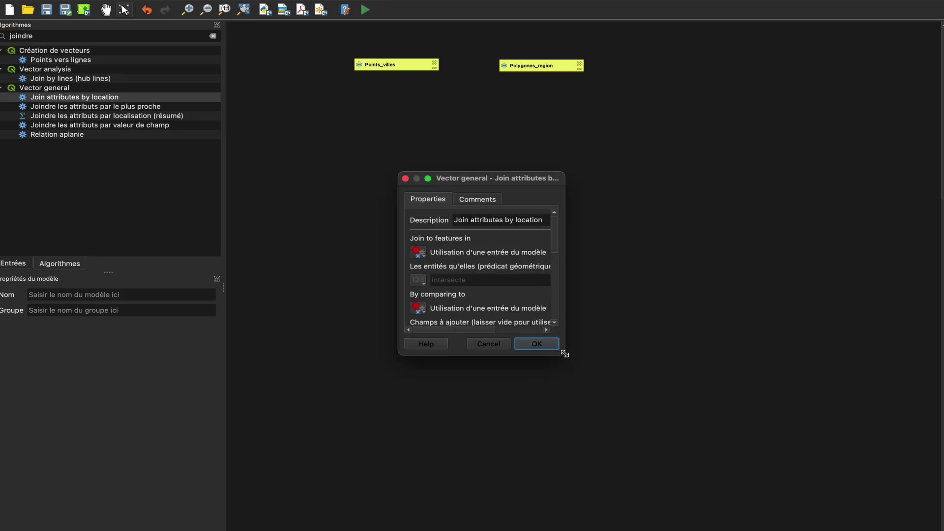
{"action": "left_click_drag", "start_coordinate": [564, 354], "coordinate": [902, 477]}
{"action": "double_click", "coordinate": [625, 186]}
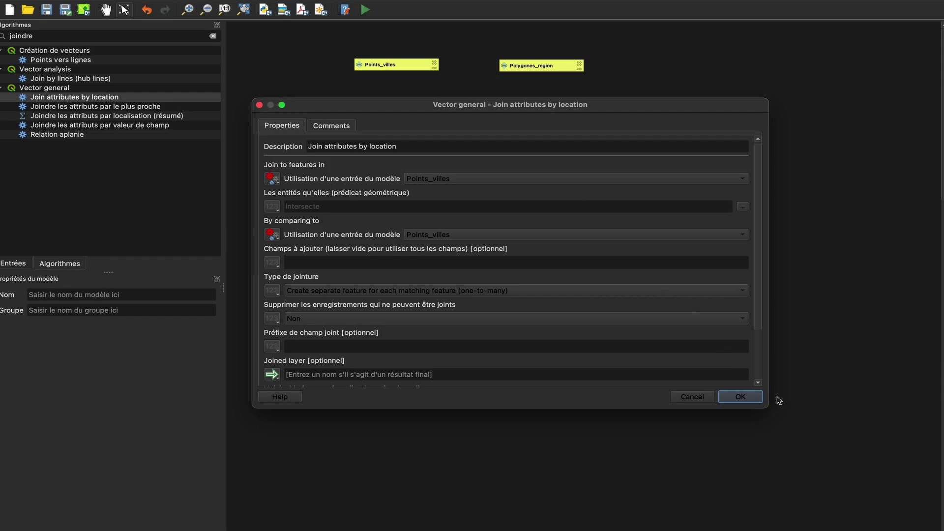
{"action": "left_click_drag", "start_coordinate": [864, 443], "coordinate": [869, 449]}
{"action": "scroll", "coordinate": [712, 378], "scroll_direction": "down", "scroll_amount": 2}
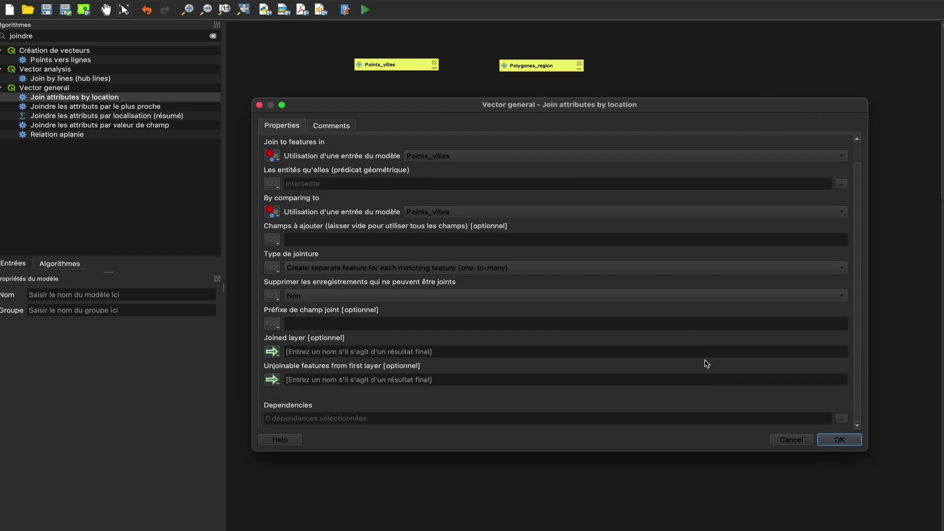
{"action": "scroll", "coordinate": [706, 366], "scroll_direction": "up", "scroll_amount": 2}
{"action": "left_click", "coordinate": [791, 439]}
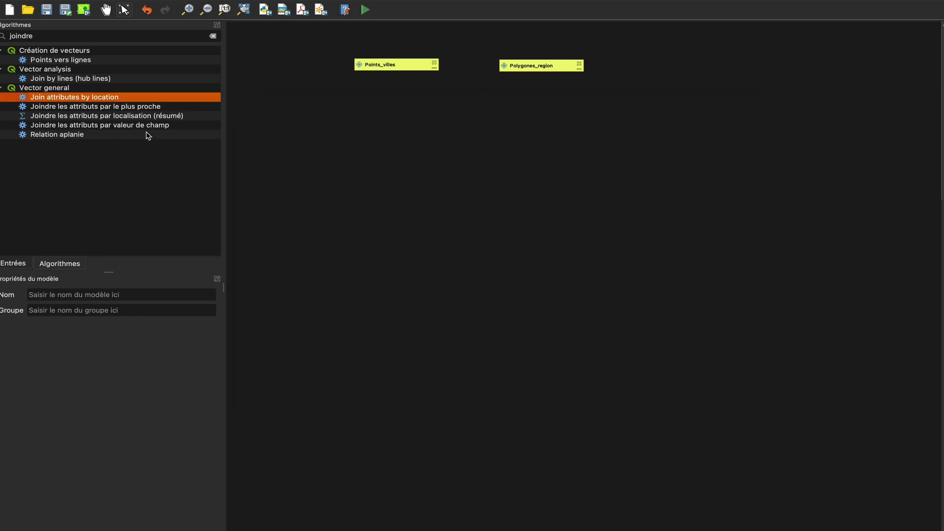
Place the Join attributes by location algorithm on the model canvas and change its description to "Joindre par localisation"
{"action": "left_click_drag", "start_coordinate": [99, 97], "coordinate": [302, 163]}
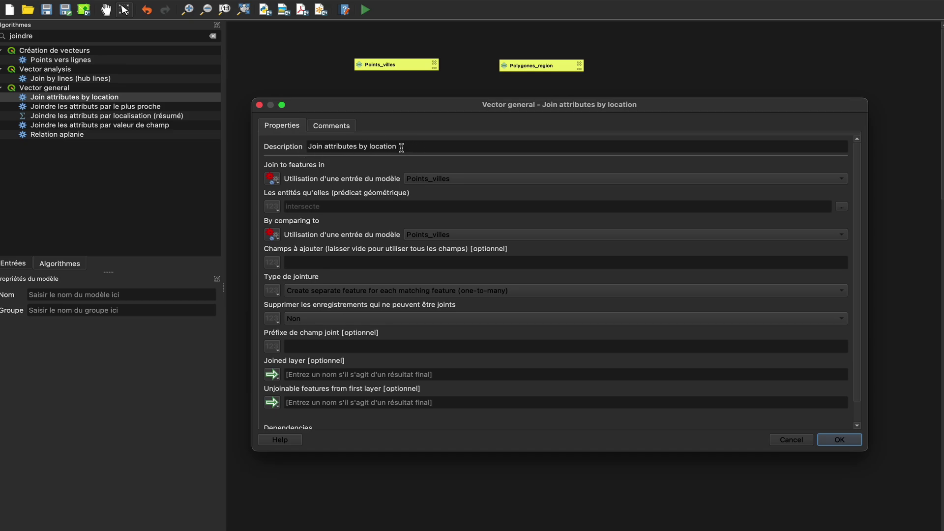
{"action": "left_click", "coordinate": [324, 146]}
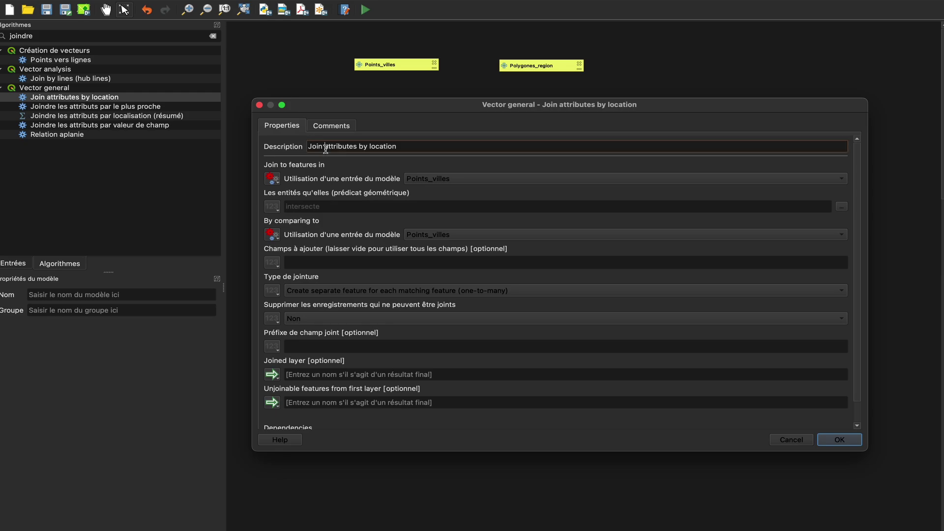
{"action": "key", "text": "BackSpace"}
{"action": "type", "text": "dre "}
{"action": "type", "text": "par localis"}
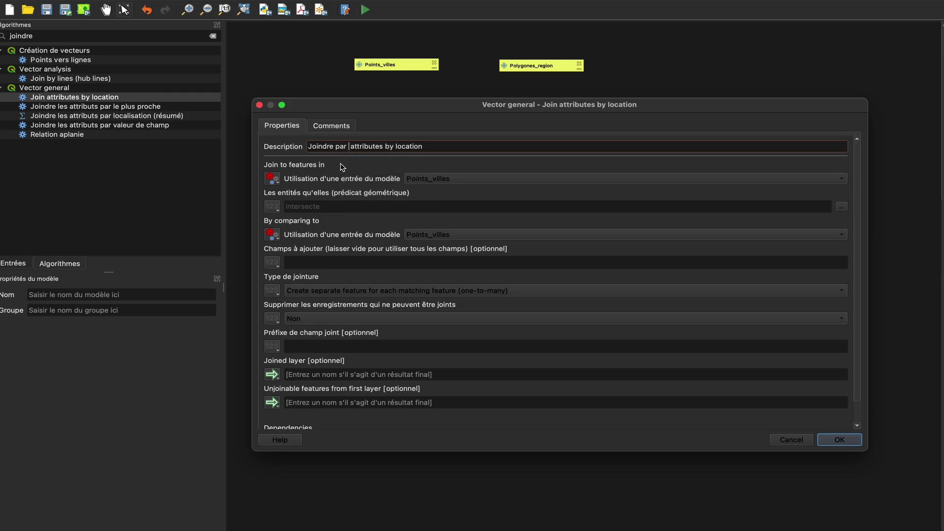
{"action": "type", "text": "ation"}
{"action": "key", "text": "Delete"}
{"action": "key", "text": "Delete"}
{"action": "key", "text": "Delete"}
{"action": "key", "text": "Delete"}
{"action": "key", "text": "Delete"}
{"action": "key", "text": "Delete"}
{"action": "key", "text": "Delete"}
{"action": "key", "text": "Delete"}
{"action": "key", "text": "Delete"}
{"action": "key", "text": "Delete"}
{"action": "key", "text": "Delete"}
{"action": "key", "text": "Delete"}
{"action": "key", "text": "Delete"}
{"action": "key", "text": "Delete"}
{"action": "key", "text": "Delete"}
{"action": "key", "text": "Delete"}
{"action": "key", "text": "Delete"}
Set Polygones_region as the comparison layer, add the contain, touche and cross predicates alongside intersecte, and confirm the join algorithm
{"action": "left_click", "coordinate": [468, 236]}
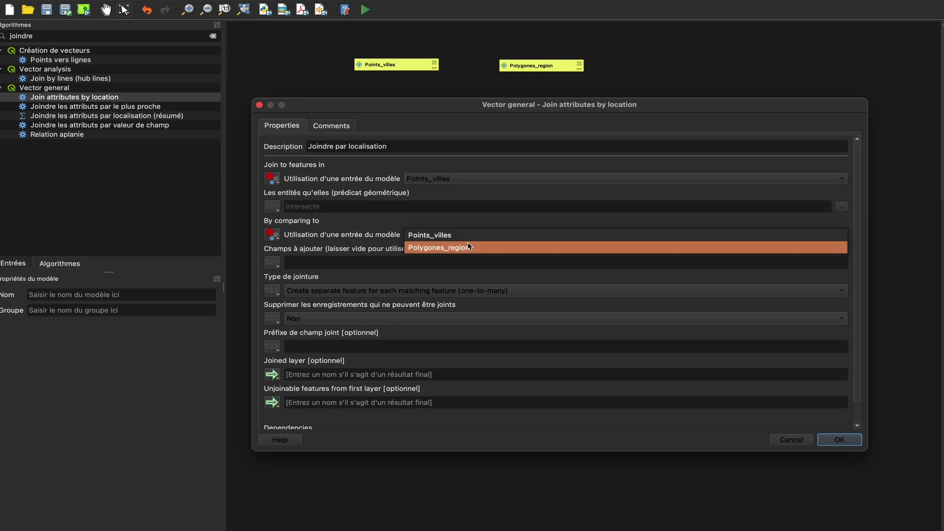
{"action": "left_click", "coordinate": [468, 247]}
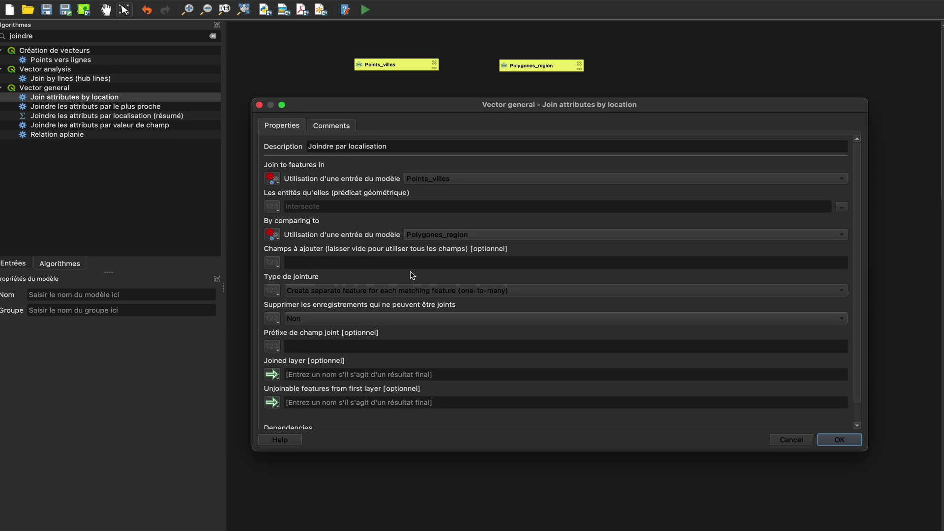
{"action": "scroll", "coordinate": [412, 275], "scroll_direction": "down", "scroll_amount": 2}
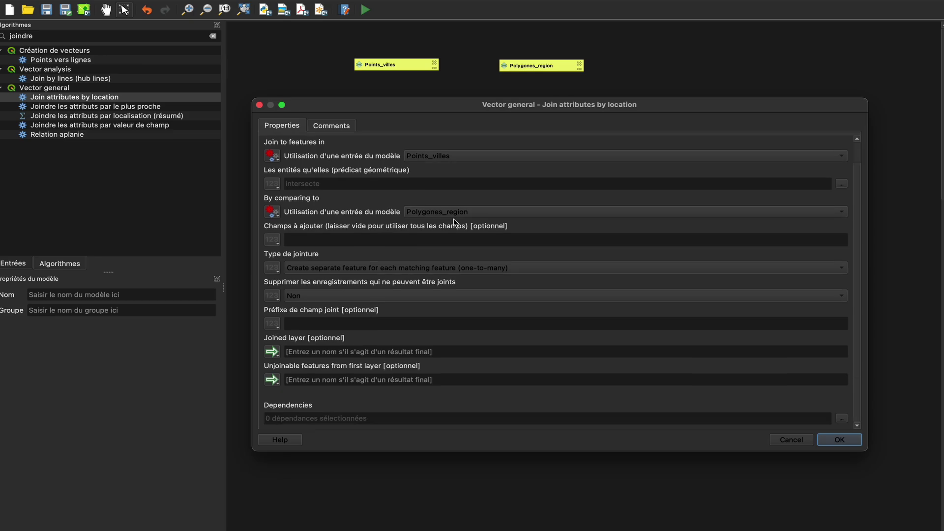
{"action": "left_click", "coordinate": [841, 184]}
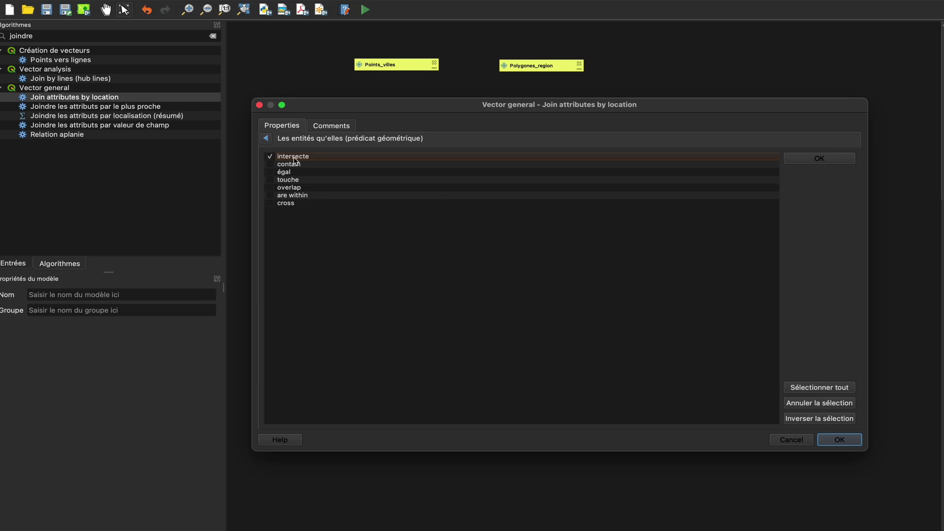
{"action": "left_click", "coordinate": [273, 165]}
{"action": "left_click", "coordinate": [274, 179]}
{"action": "left_click", "coordinate": [270, 203]}
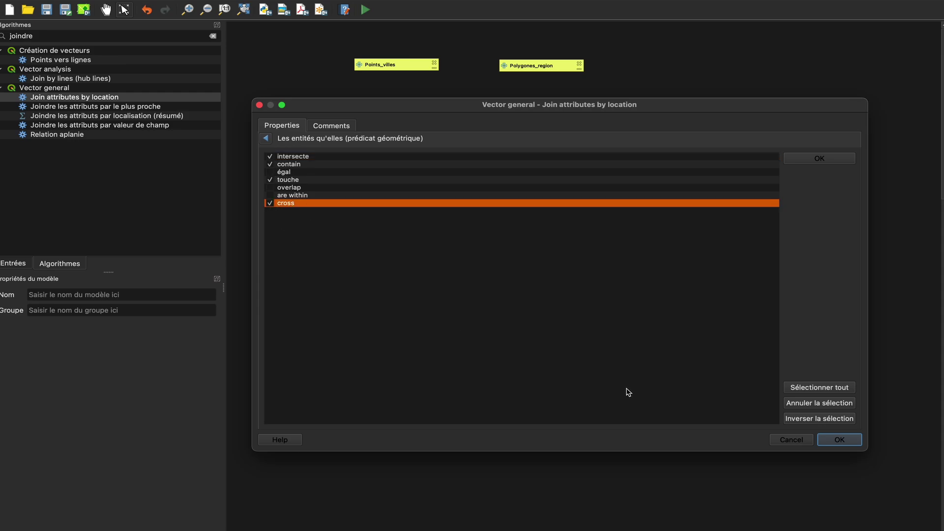
{"action": "left_click", "coordinate": [838, 440]}
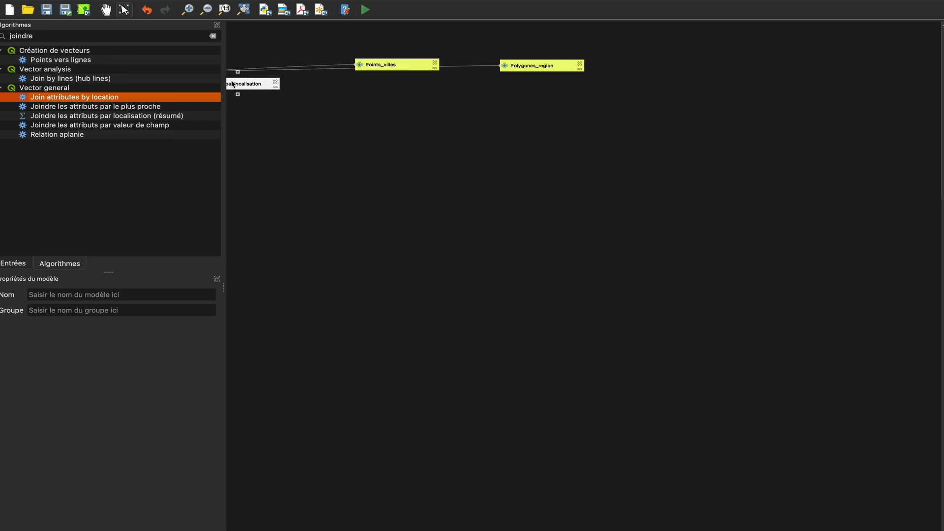
{"action": "left_click", "coordinate": [270, 110]}
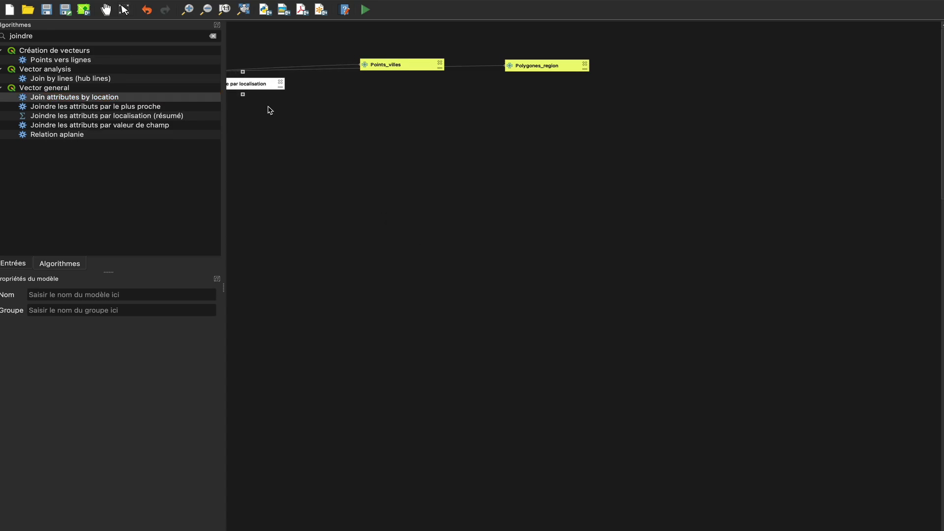
{"action": "scroll", "coordinate": [269, 110], "scroll_direction": "left", "scroll_amount": 1}
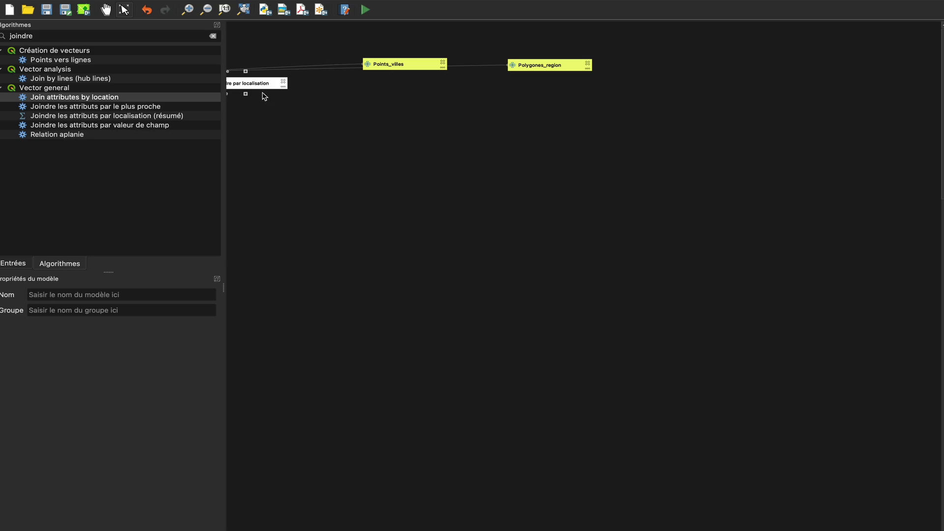
Move the Joindre par localisation algorithm beneath the two model inputs and review its settings without changing them
{"action": "left_click_drag", "start_coordinate": [260, 88], "coordinate": [517, 140]}
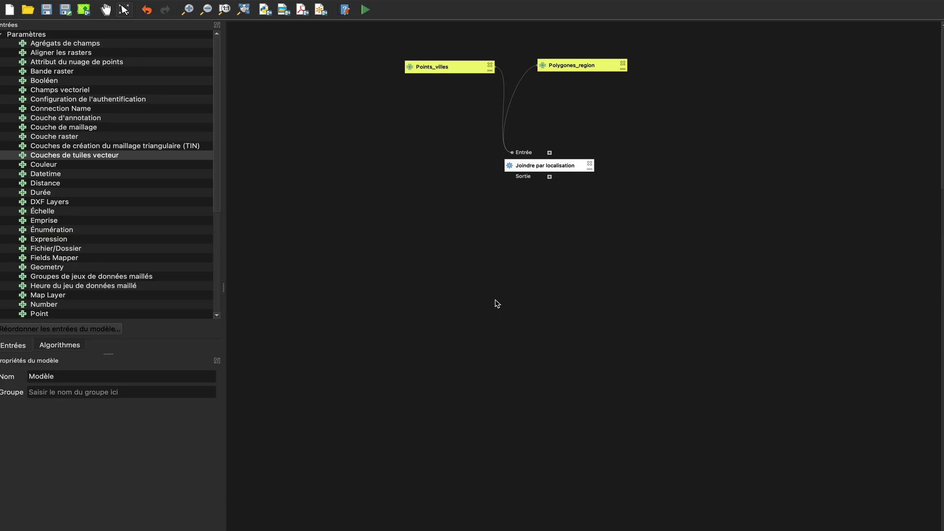
{"action": "double_click", "coordinate": [571, 170]}
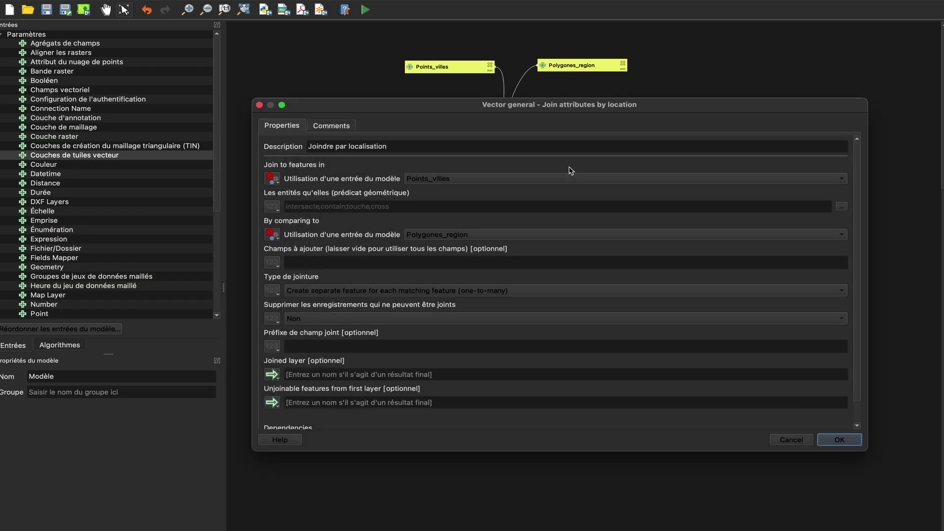
{"action": "left_click", "coordinate": [790, 440]}
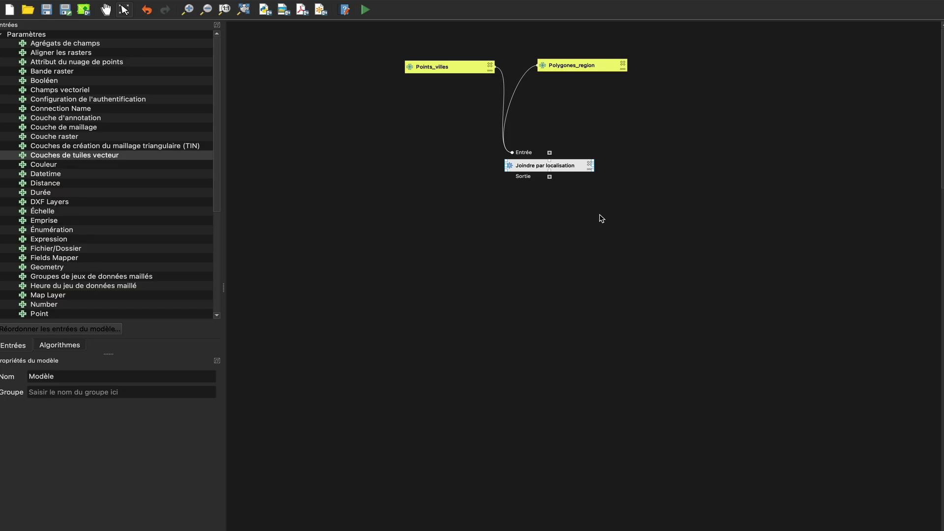
Name the join algorithm's joined layer output "Jointure ville région" and place the output box below the algorithm
{"action": "right_click", "coordinate": [558, 166]}
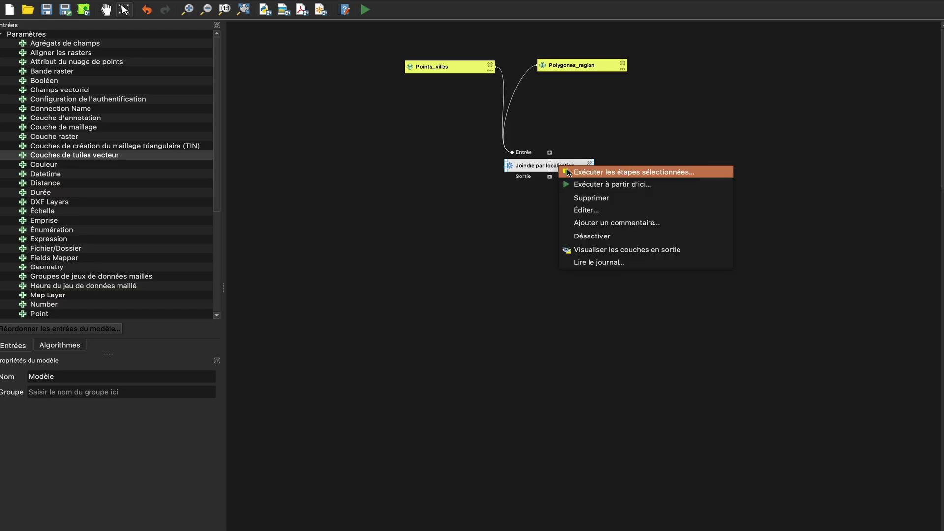
{"action": "left_click", "coordinate": [610, 211]}
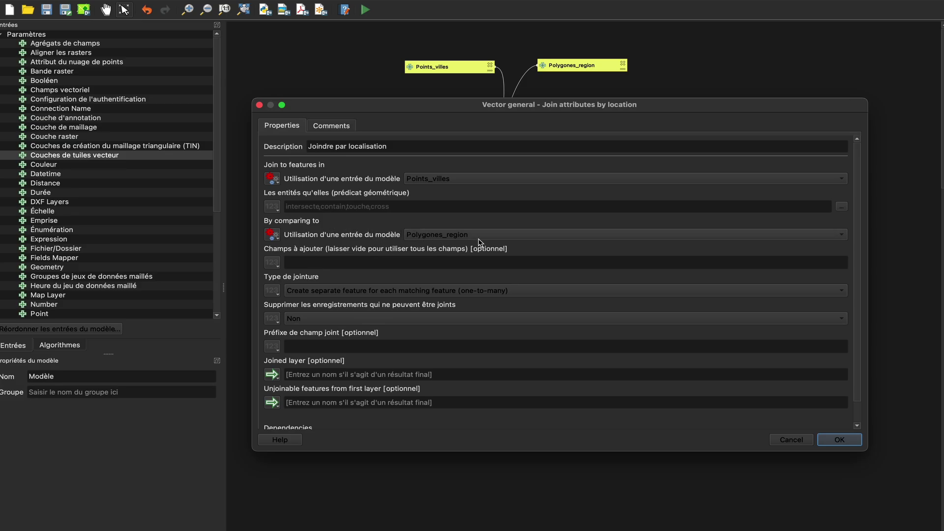
{"action": "scroll", "coordinate": [368, 245], "scroll_direction": "down", "scroll_amount": 2}
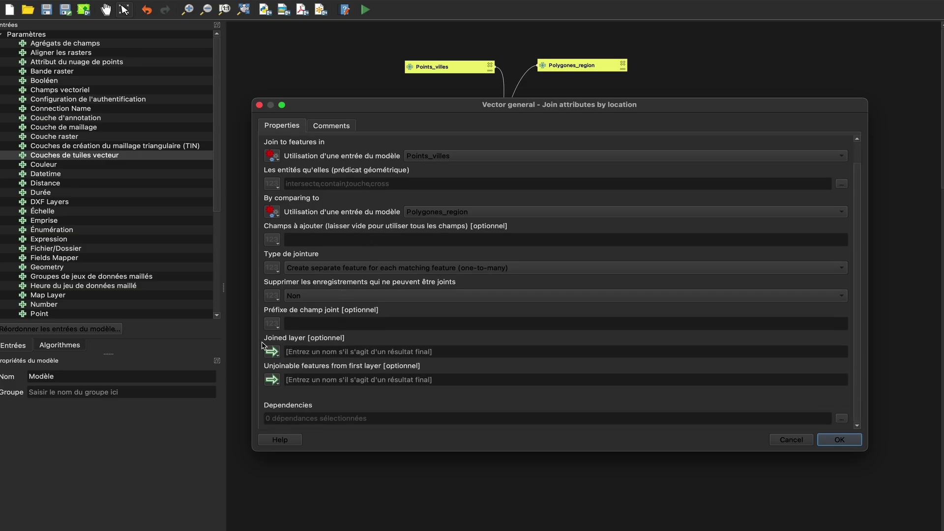
{"action": "left_click", "coordinate": [314, 350]}
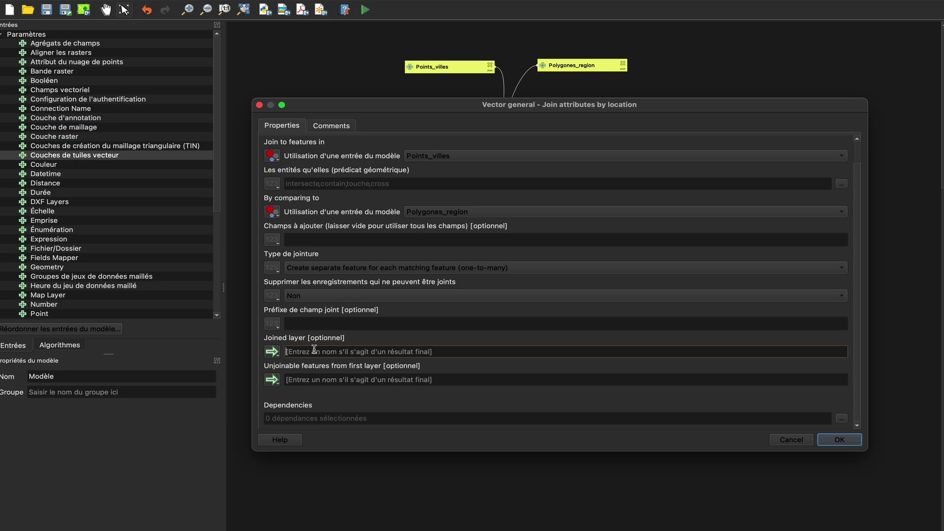
{"action": "type", "text": "Jointure"}
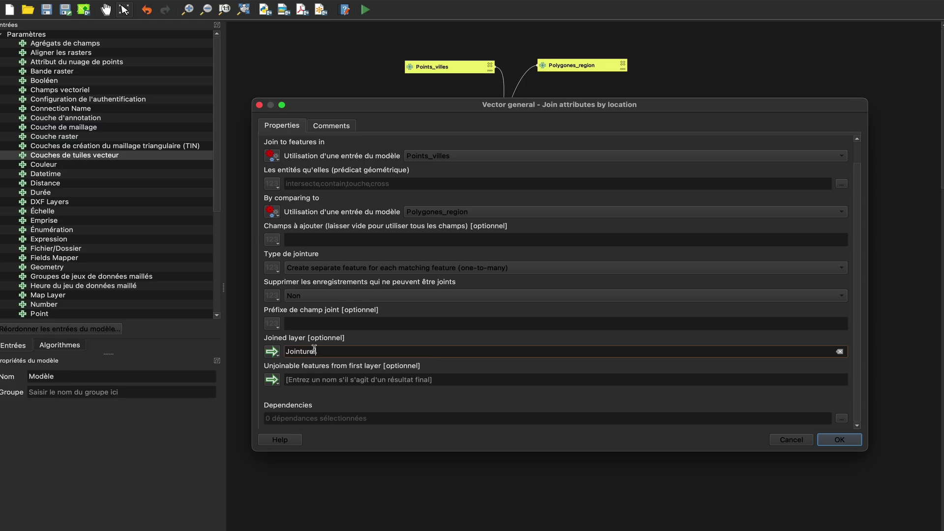
{"action": "type", "text": "_ville région"}
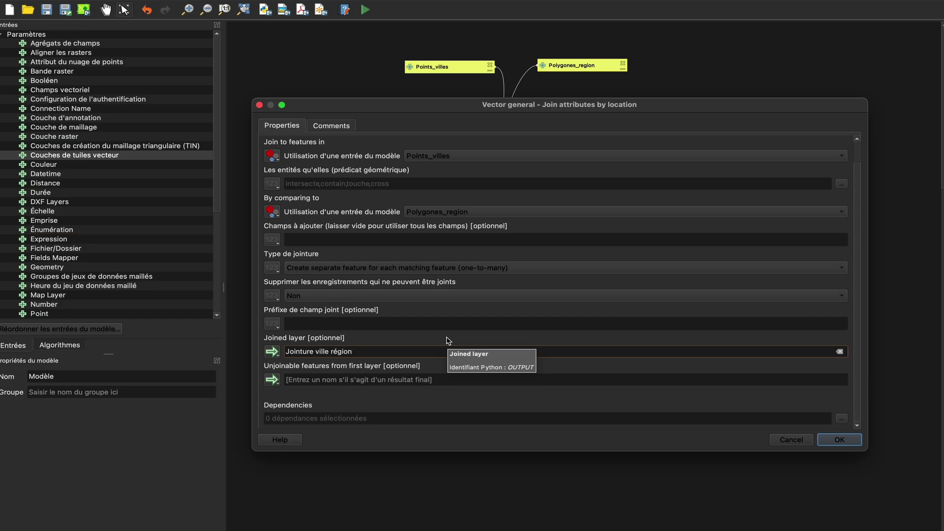
{"action": "left_click", "coordinate": [840, 441]}
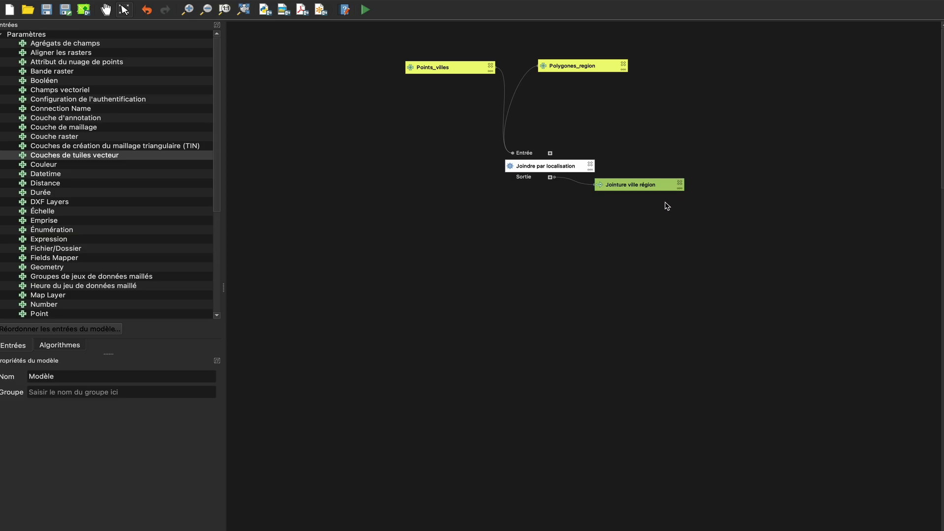
{"action": "left_click_drag", "start_coordinate": [653, 188], "coordinate": [513, 268]}
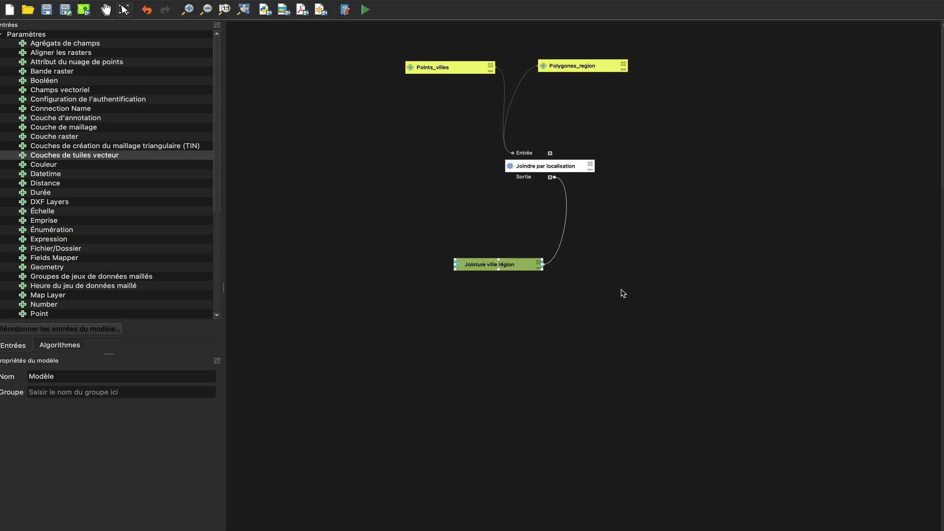
{"action": "left_click", "coordinate": [652, 306]}
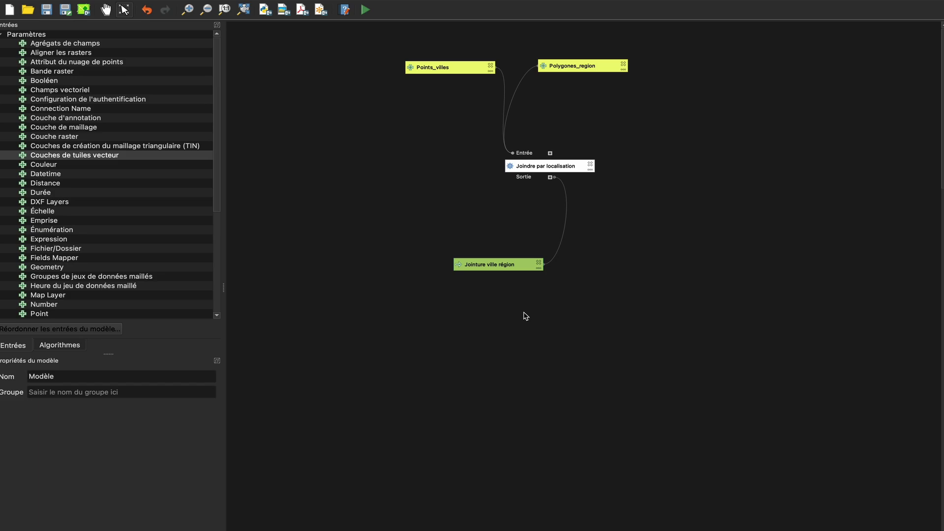
Run the model with Points as Points_villes and Polygones as Polygones_region, output to a temporary layer, and close the run dialog
{"action": "left_click", "coordinate": [366, 18]}
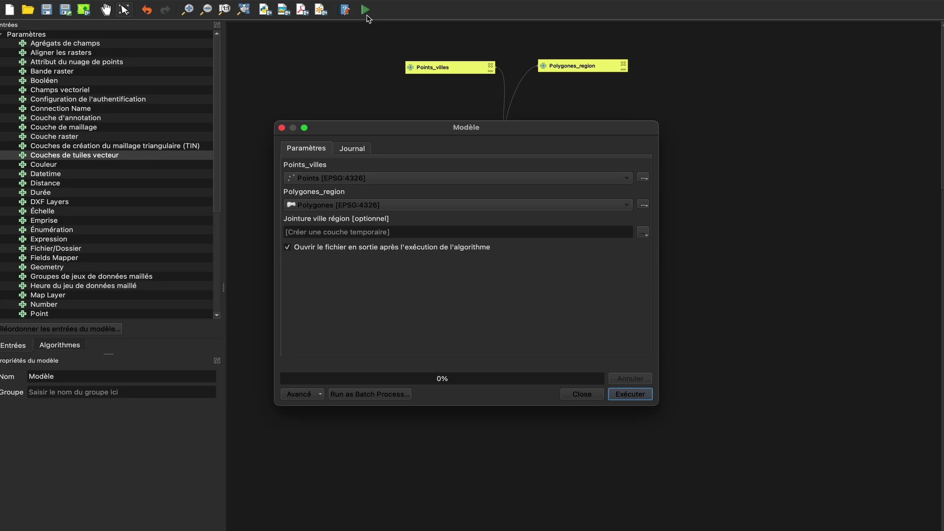
{"action": "left_click", "coordinate": [357, 182]}
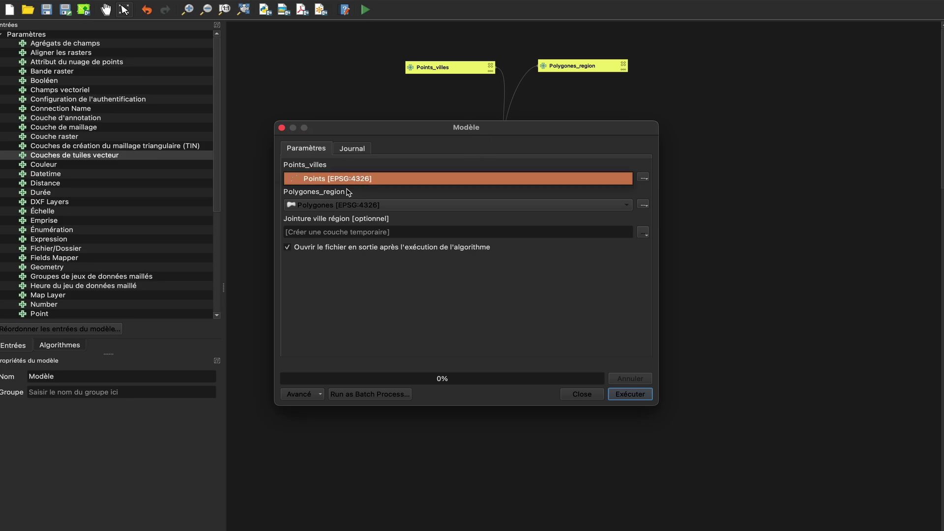
{"action": "left_click", "coordinate": [369, 315]}
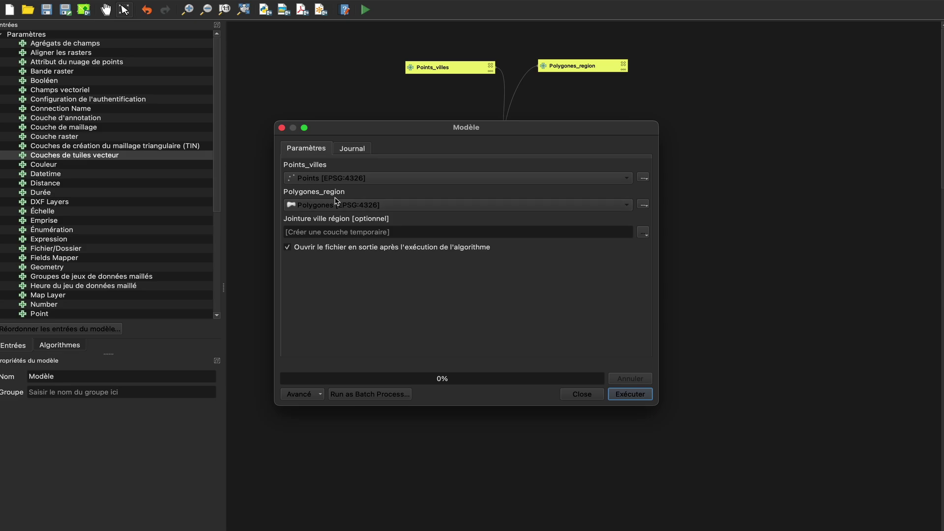
{"action": "left_click", "coordinate": [368, 209]}
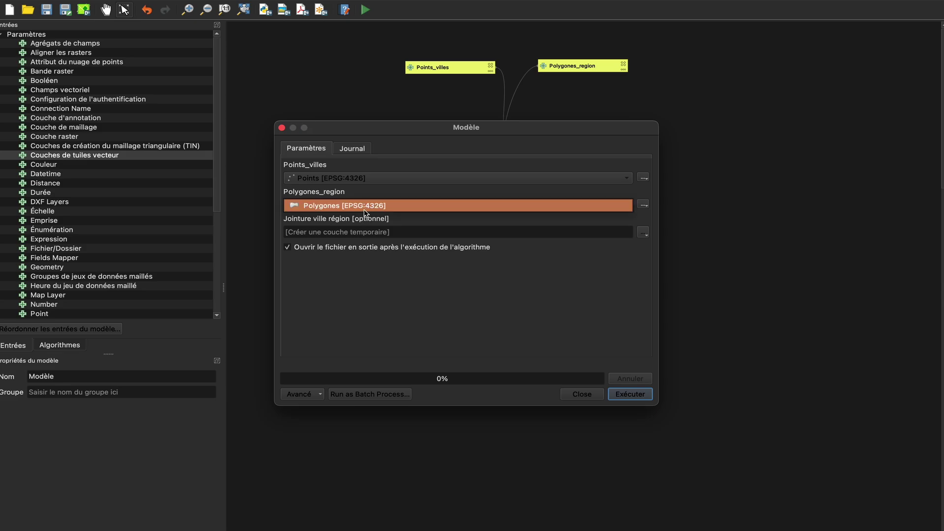
{"action": "left_click", "coordinate": [364, 211]}
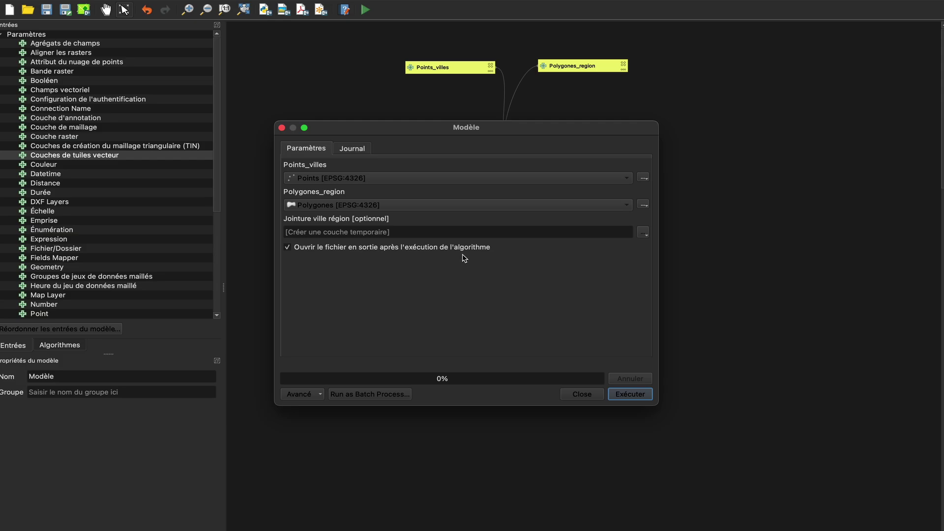
{"action": "left_click", "coordinate": [629, 394]}
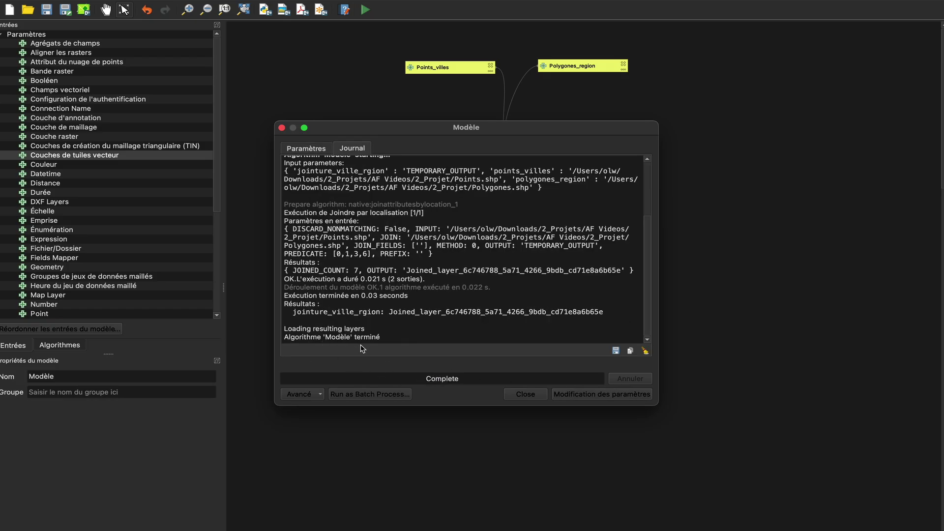
{"action": "left_click", "coordinate": [512, 397]}
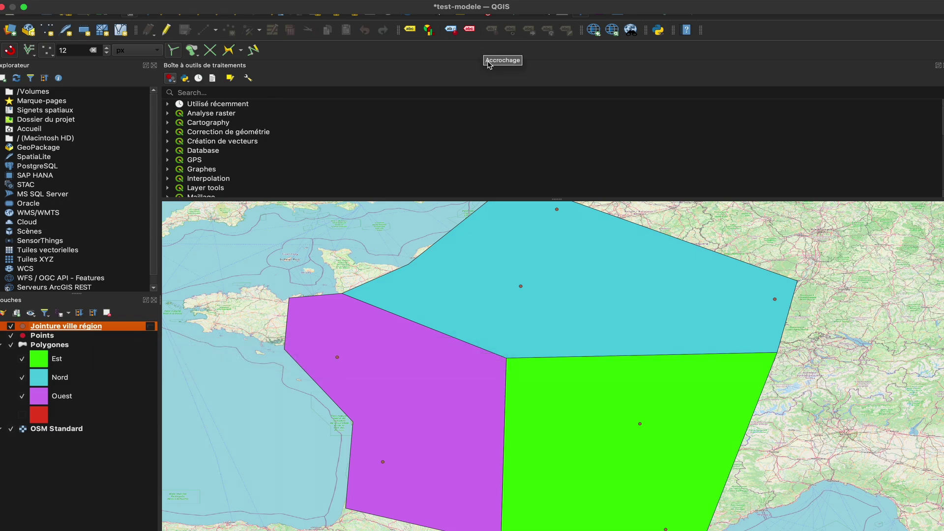
Open the attribute table of the Jointure ville région layer in the main QGIS window
{"action": "right_click", "coordinate": [92, 332]}
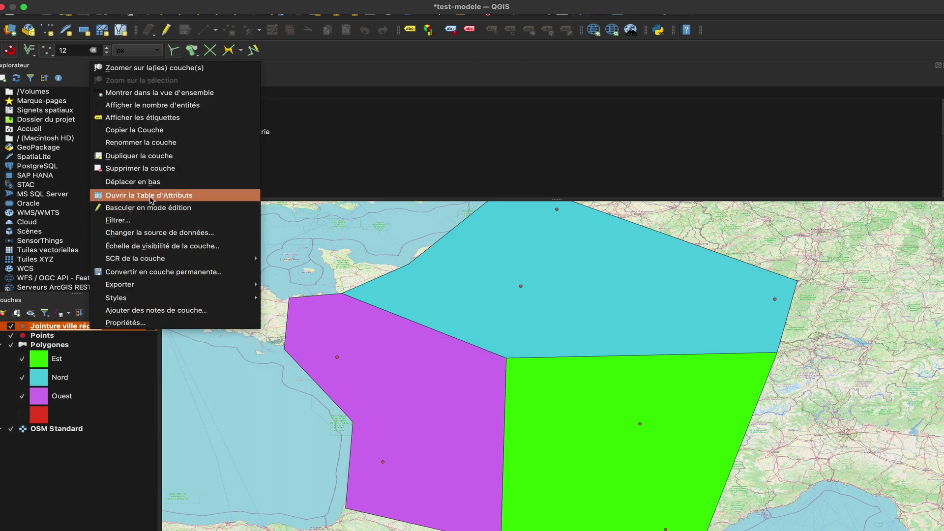
{"action": "left_click", "coordinate": [118, 194]}
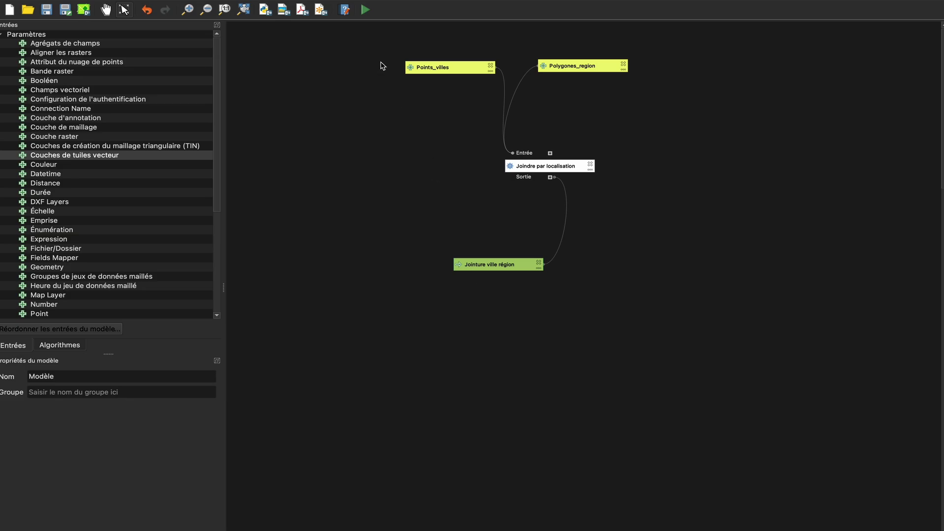
Reopen the model's run dialog, check the layers offered for Points_villes and Polygones_region, and close it without running
{"action": "left_click", "coordinate": [367, 9]}
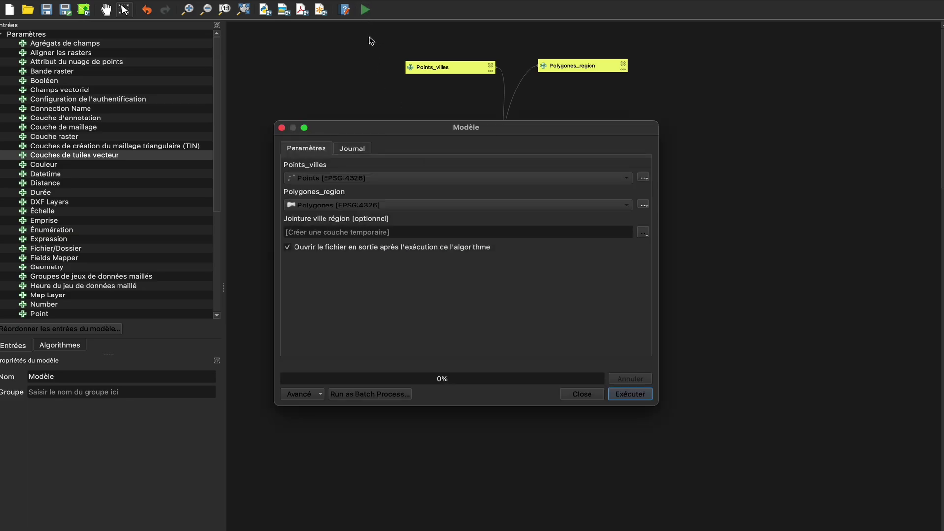
{"action": "left_click", "coordinate": [379, 179]}
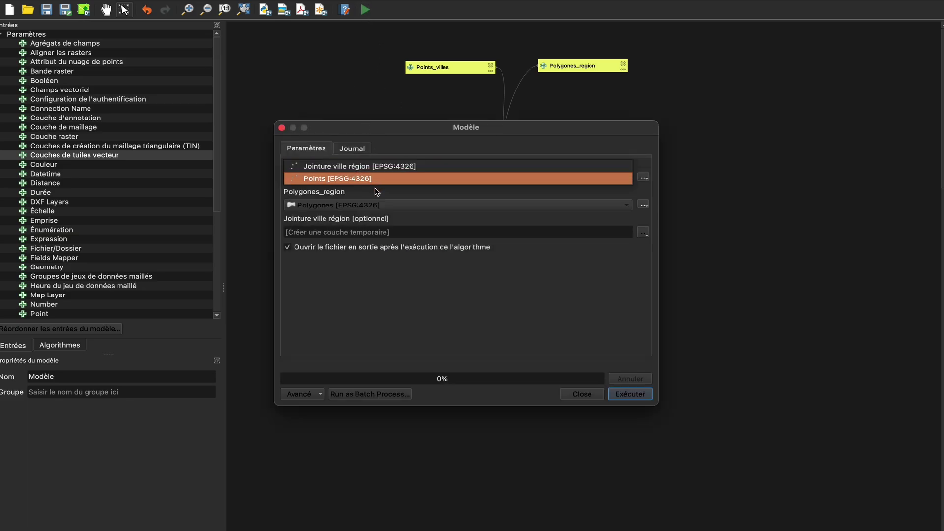
{"action": "left_click", "coordinate": [376, 181]}
{"action": "left_click", "coordinate": [370, 202]}
{"action": "left_click", "coordinate": [369, 203]}
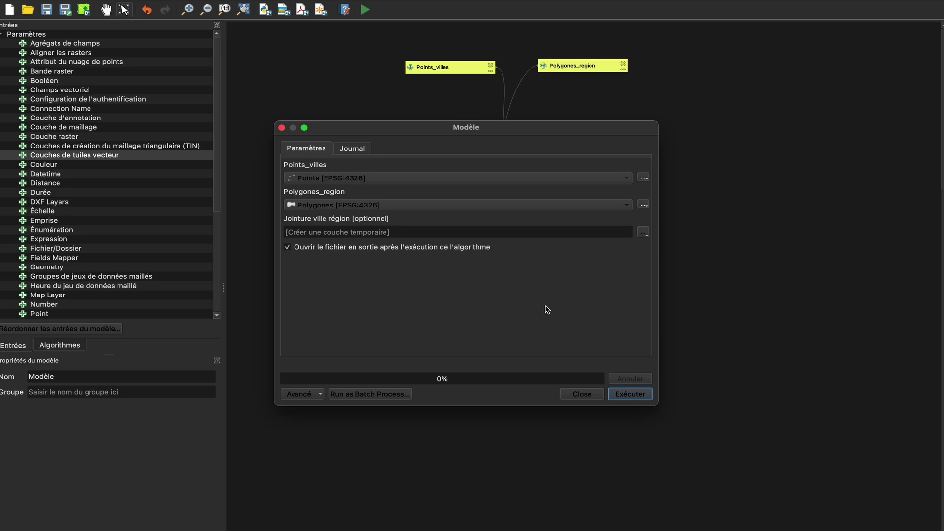
{"action": "key", "text": "Escape"}
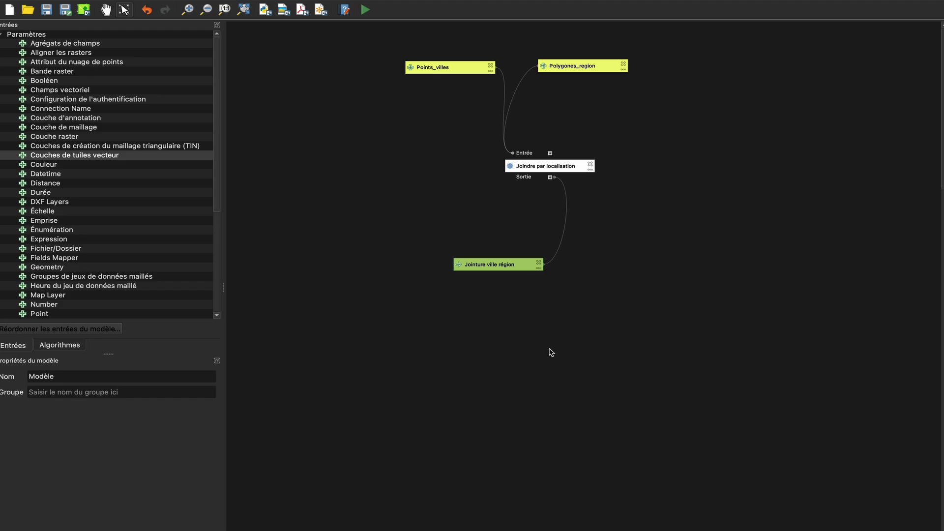
Show the list of algorithms available in the model designer
{"action": "left_click", "coordinate": [49, 346]}
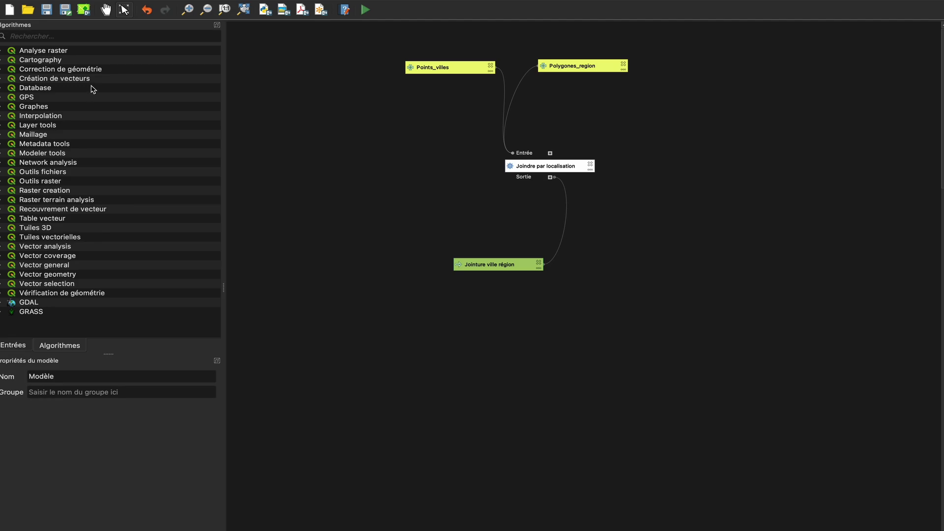